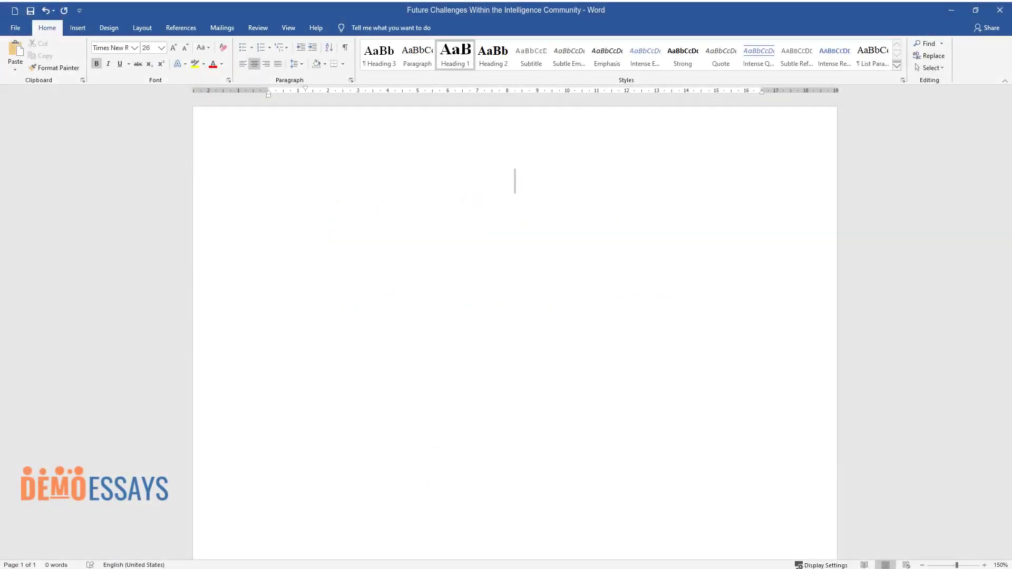
Add the heading 'Future Challenges Within the Intelligence Community' in bold centered Heading 1, then a new line
text(Future Challe)
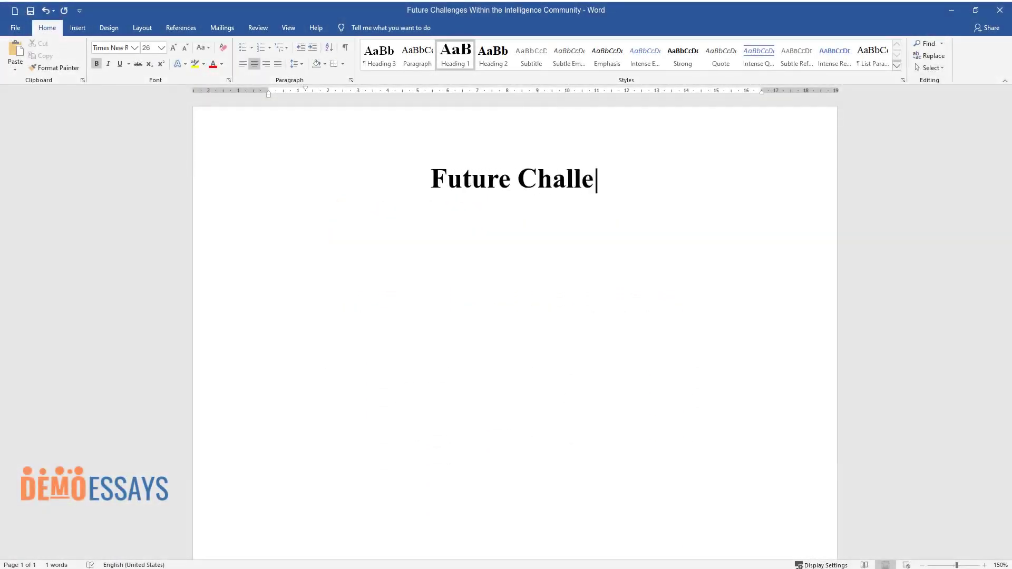
text(nges Within the Intelligence Community)
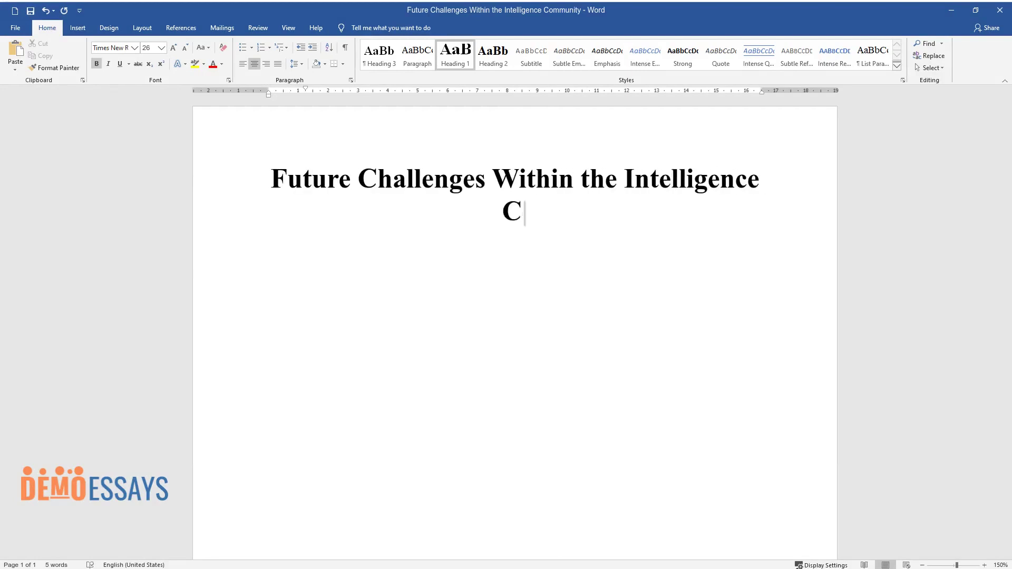
key(Return)
Write the first paragraph, from 'Although the Intelligence Community...' to 'act on them.', then a new paragraph
text(Alth)
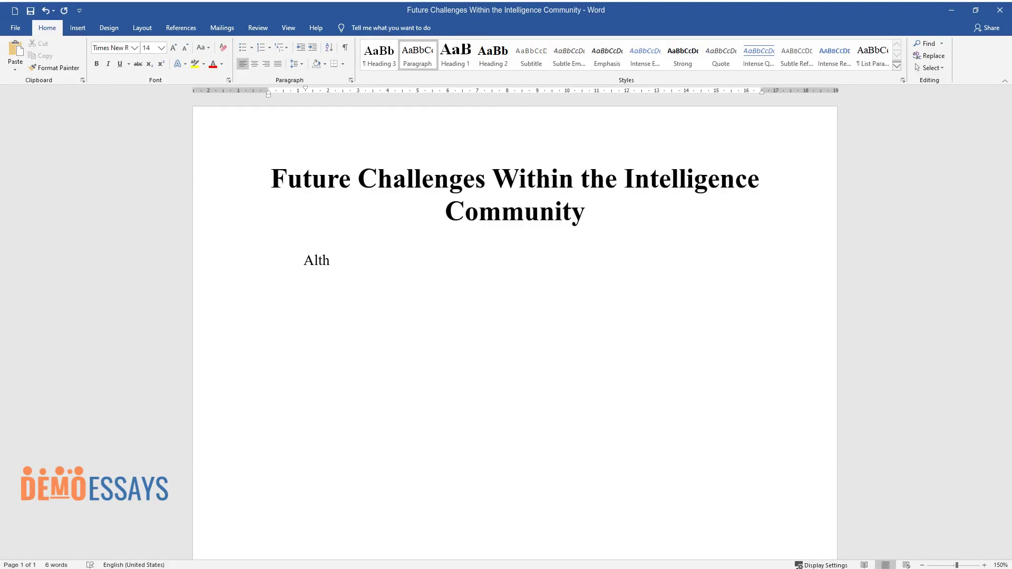
text(ough the Intelligence Community may)
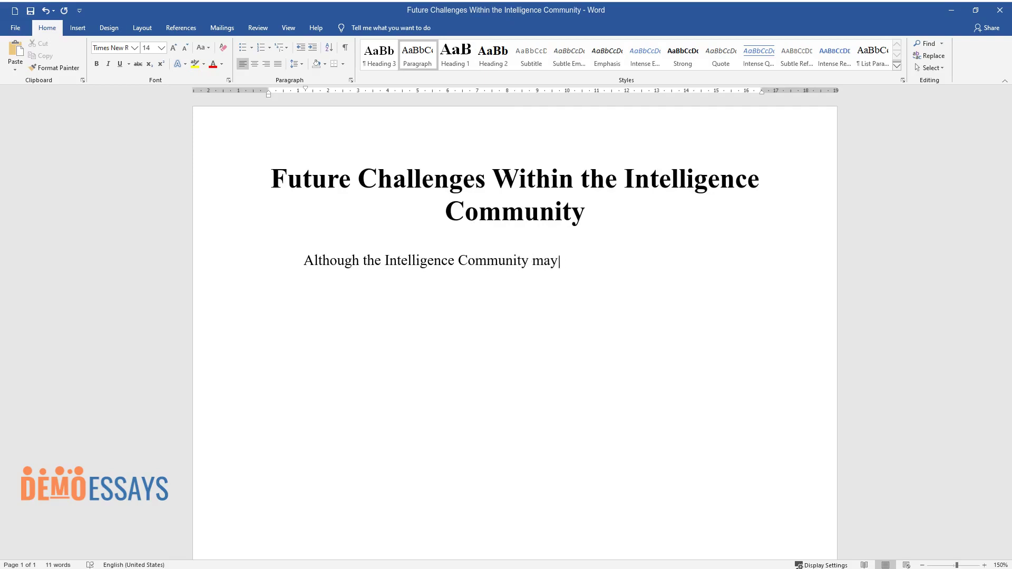
text( not have fully eliminated security)
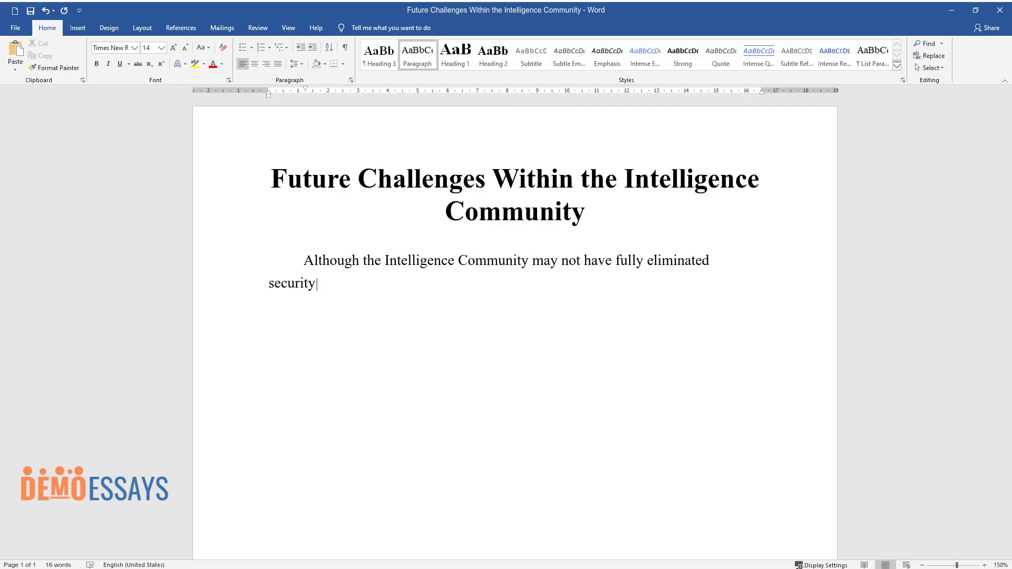
text( threats, a lot of work has already)
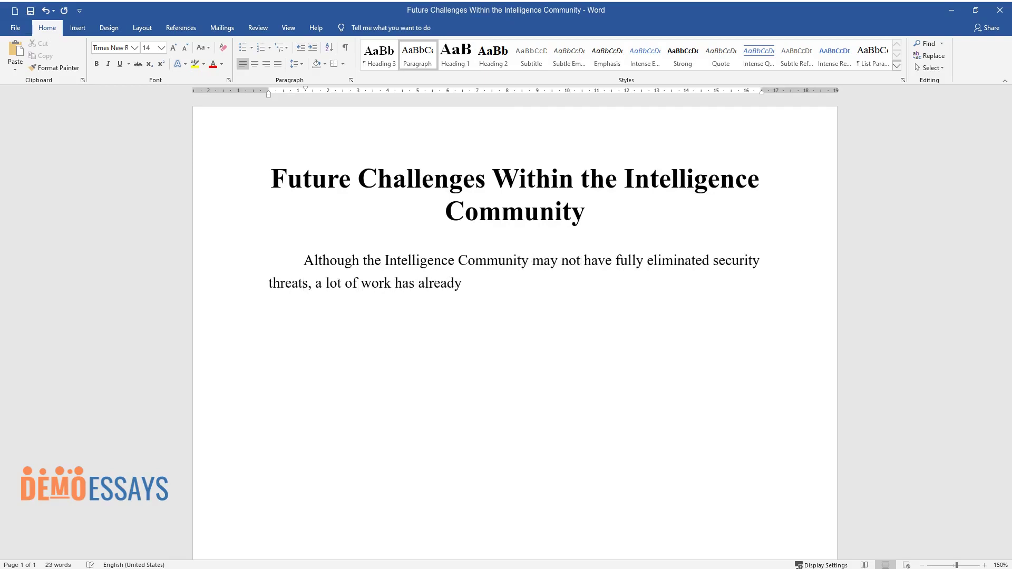
text( been done regarding the identificat)
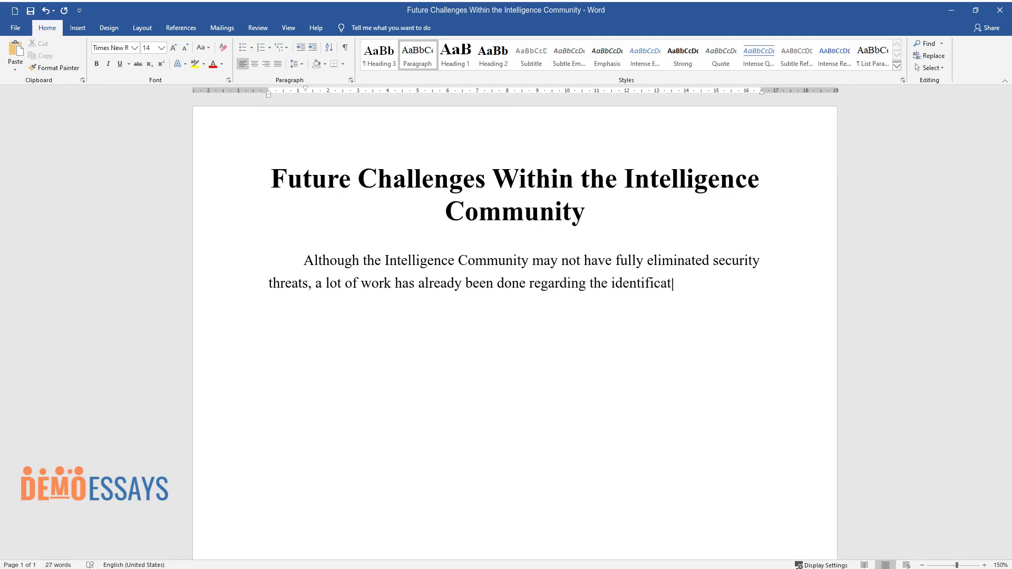
text(ion process. It is crucial to menti)
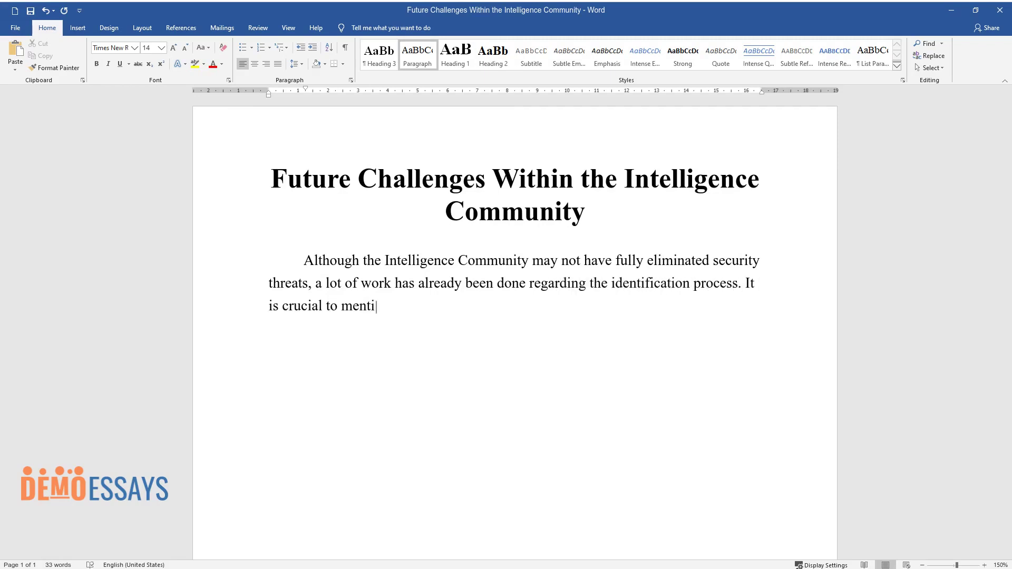
text(on that the community is large and )
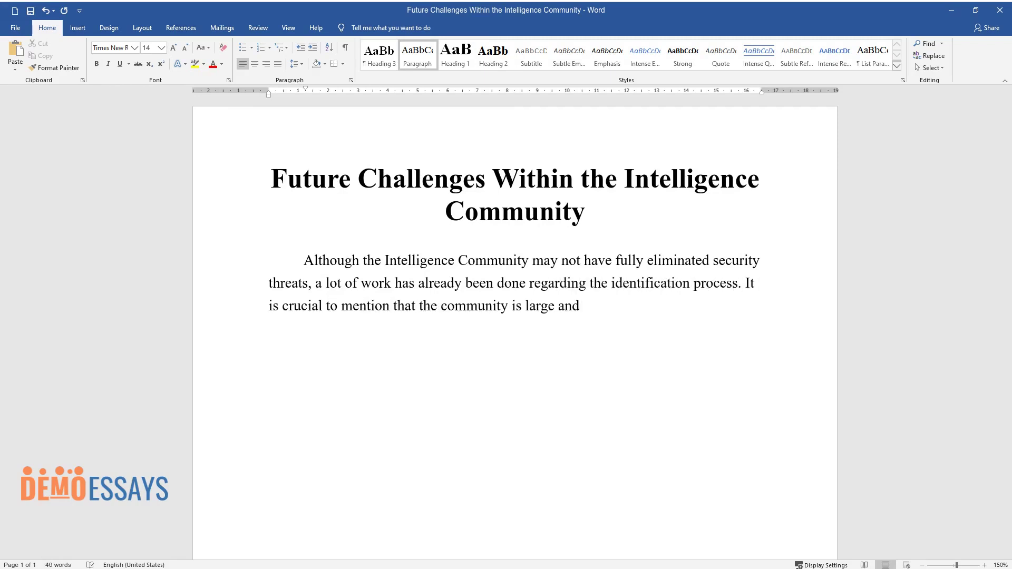
text(unless the collected intelligence informati)
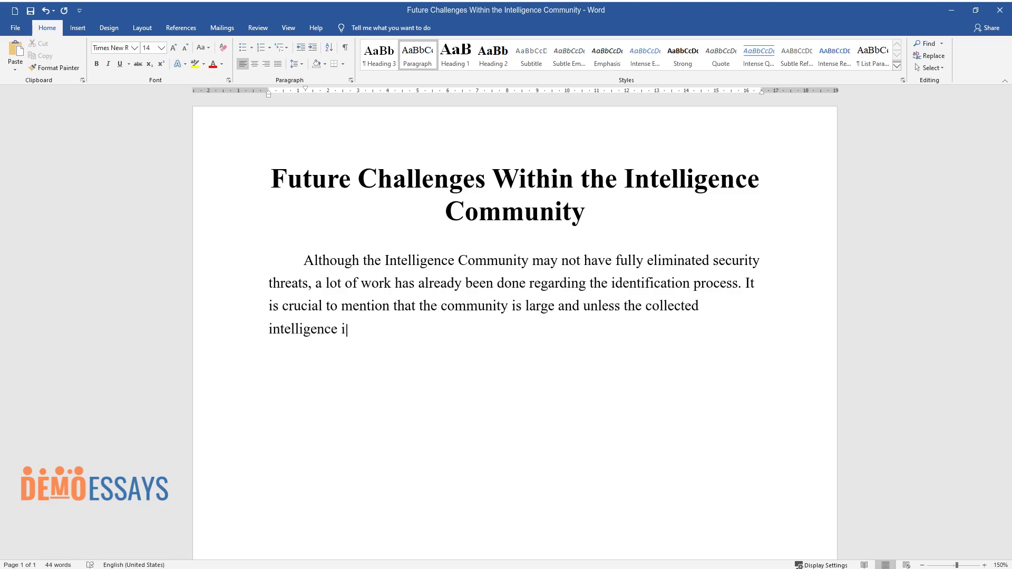
text(on is harmonized and analy)
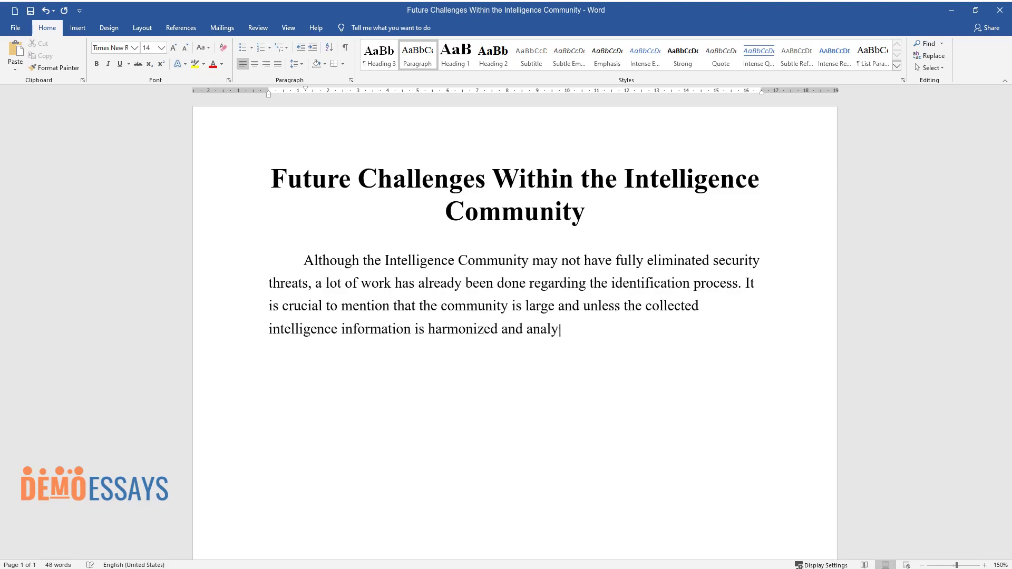
text(zed at a single source, the outcomes)
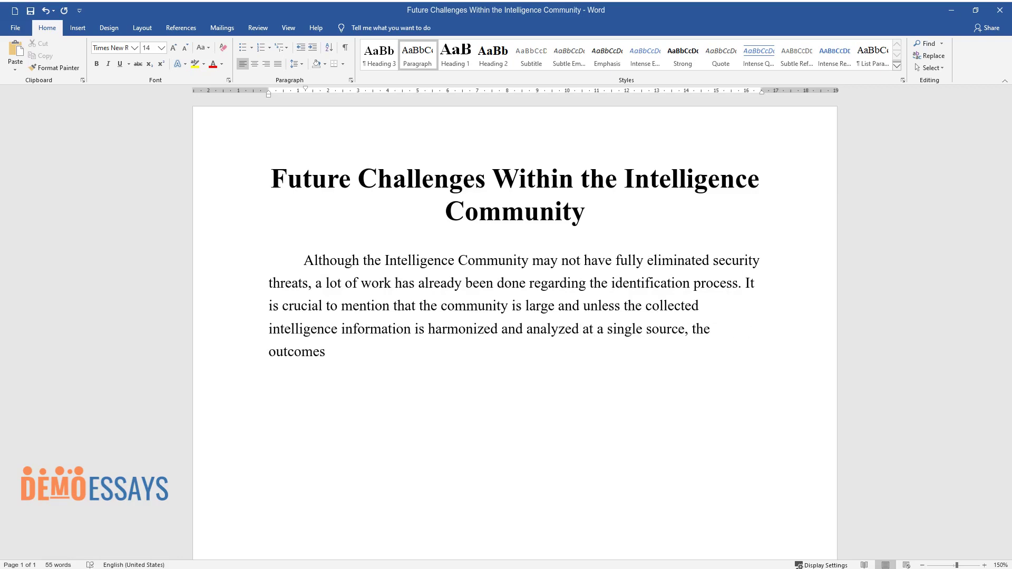
text( can never be impressive. Nonethele)
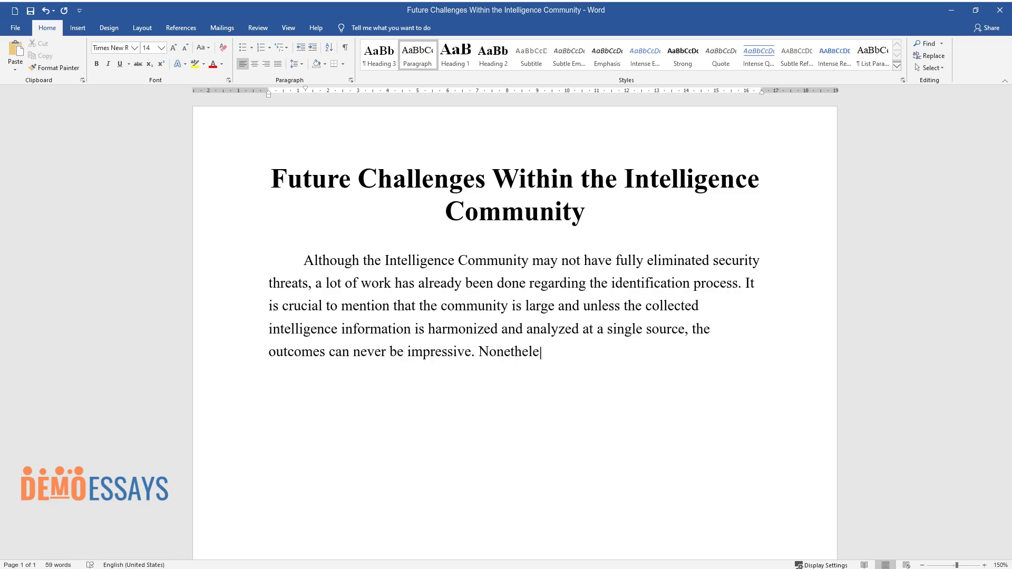
text(ss, it is agreeable that numerous c)
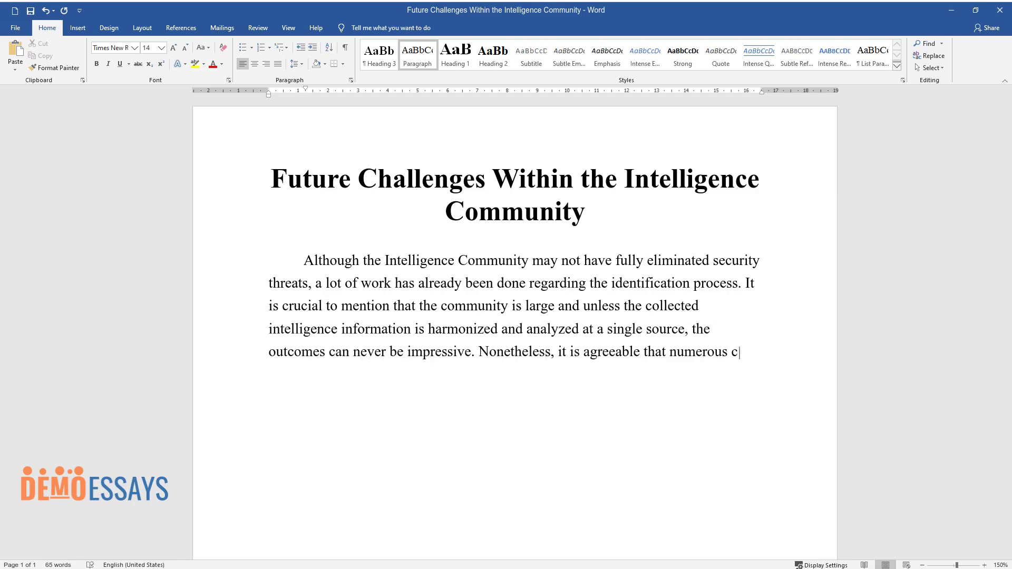
text(hallenges still demean the efforts)
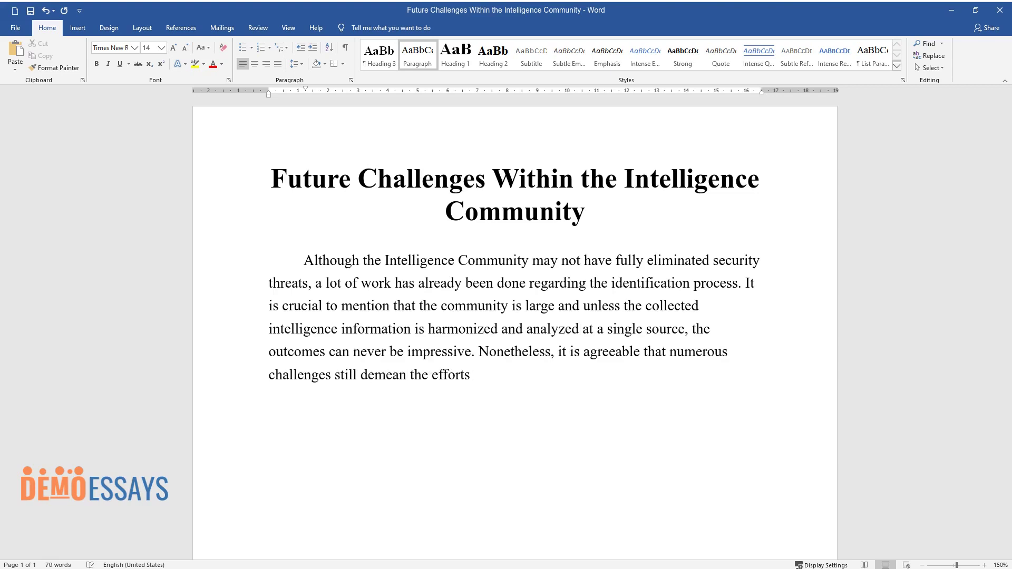
text( of law enforcers. For some decades )
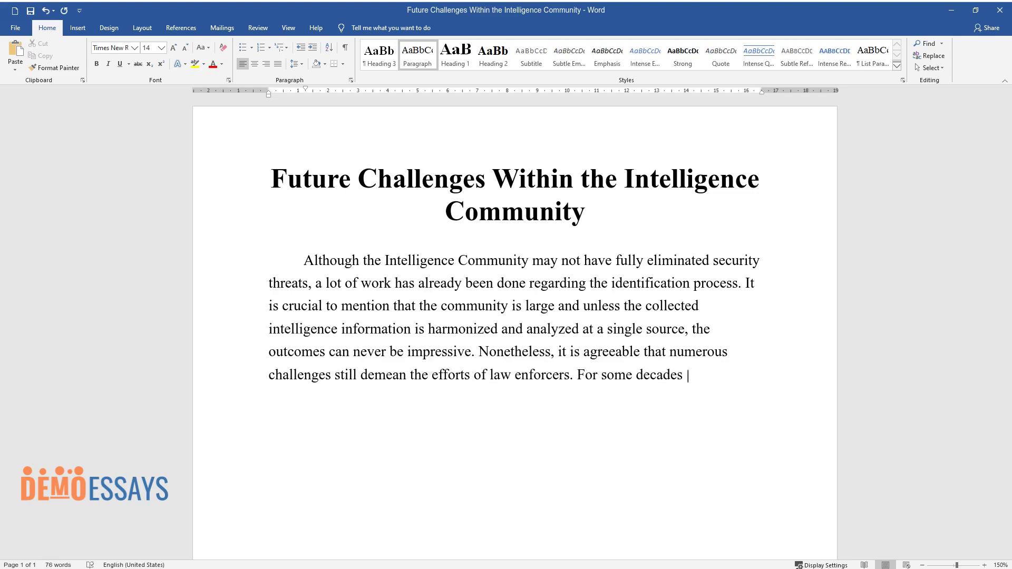
text(now, there has been a missing link )
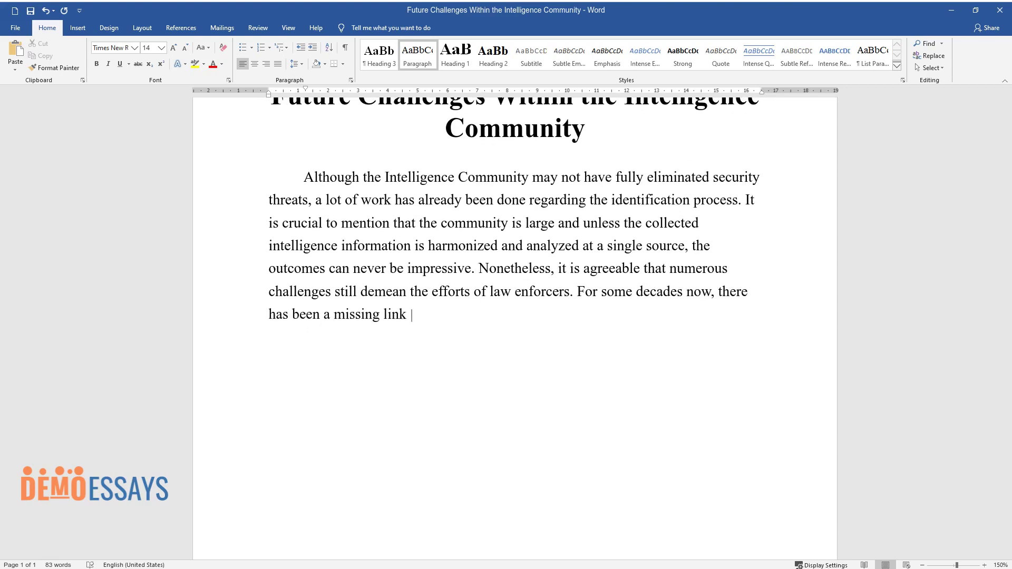
text(between security laws enacted by Con)
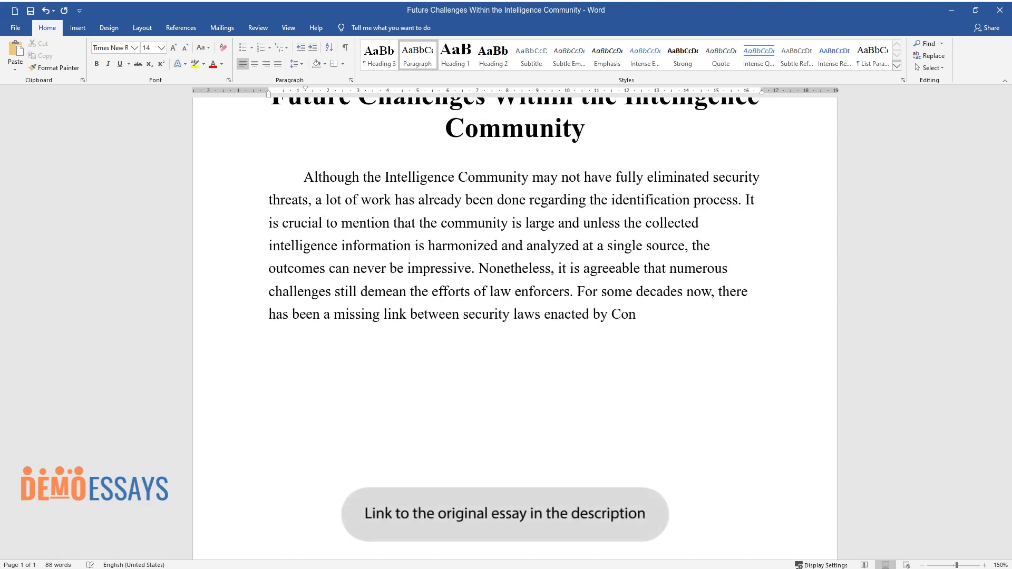
text(gress and the expected roles of law)
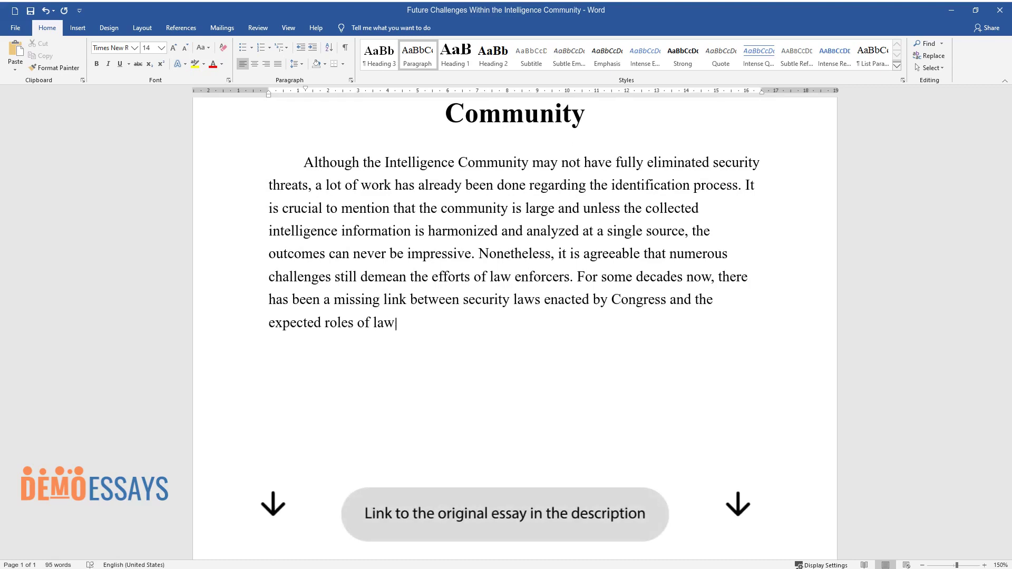
text( enforcers. For instance, why is it)
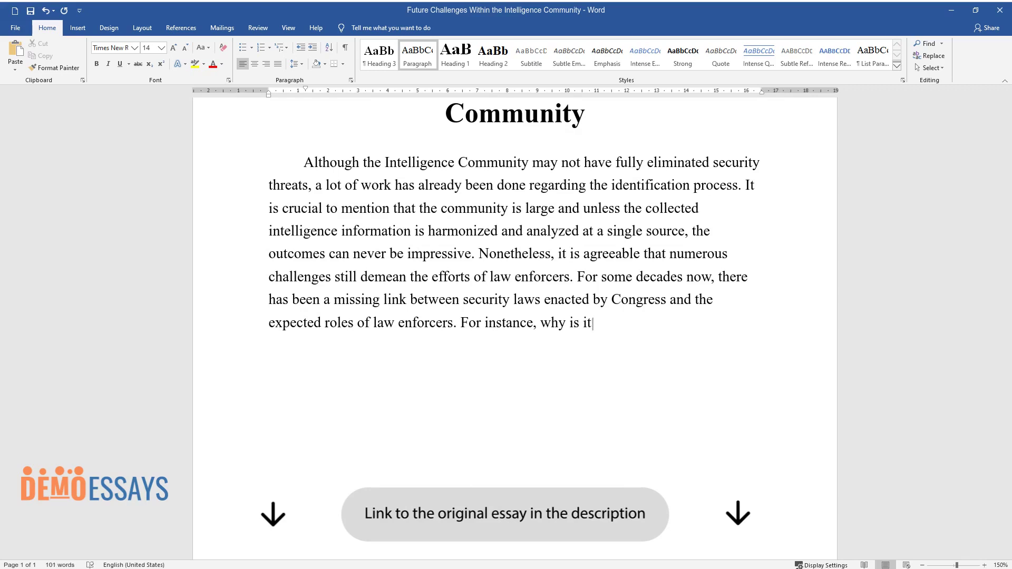
text( that American citizens are relatively immune to security gri)
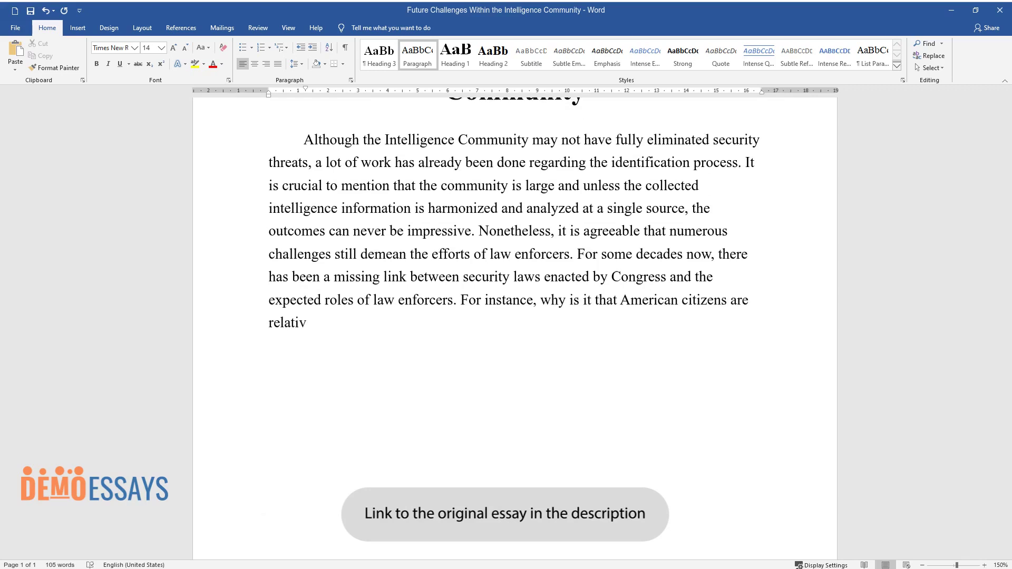
text(lling acc)
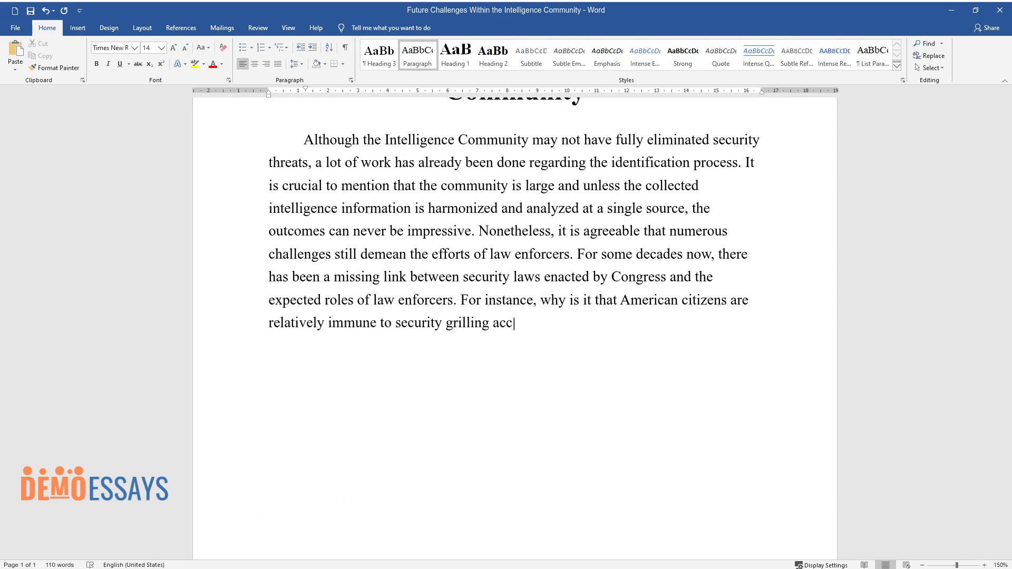
text(ording to the prevailing laws? Wors)
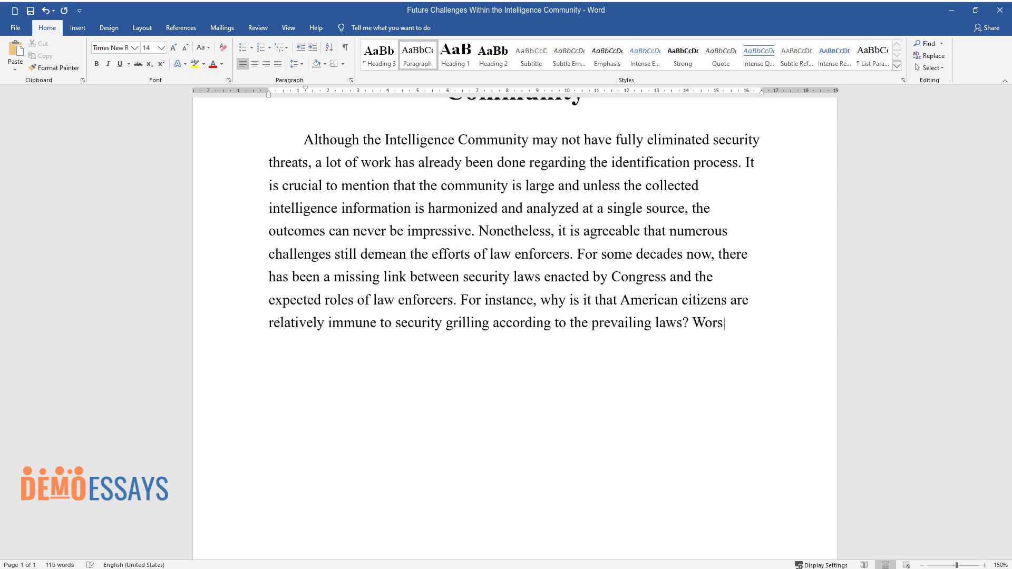
text(e still, it takes quite a long time)
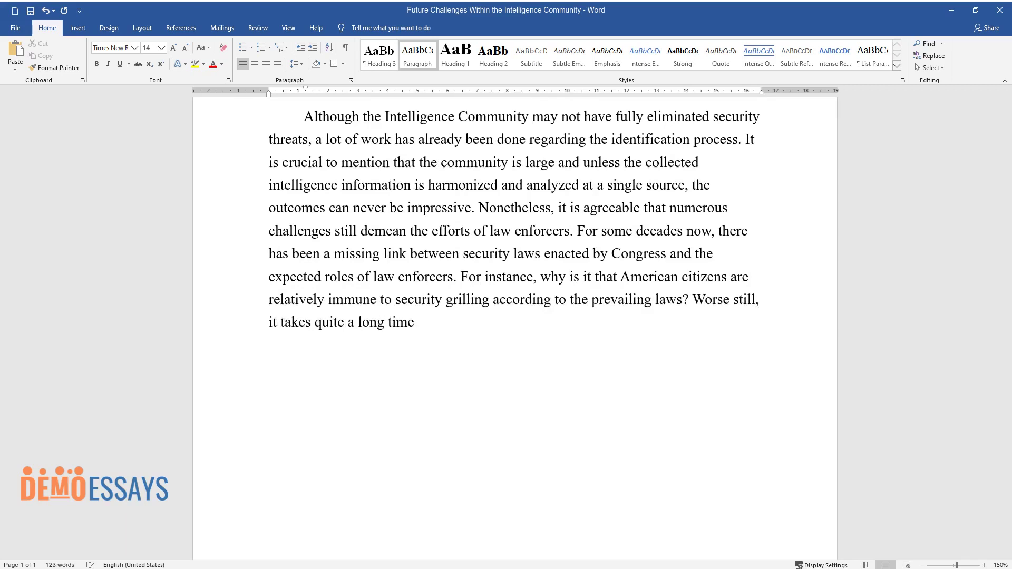
text( to carry out investigations and ac)
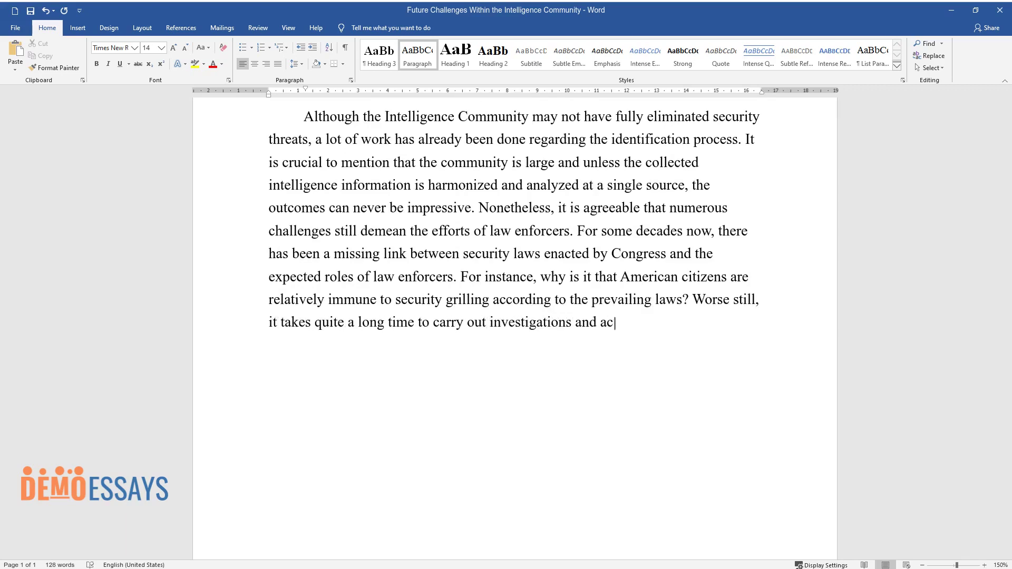
text(t on them.)
key(Return)
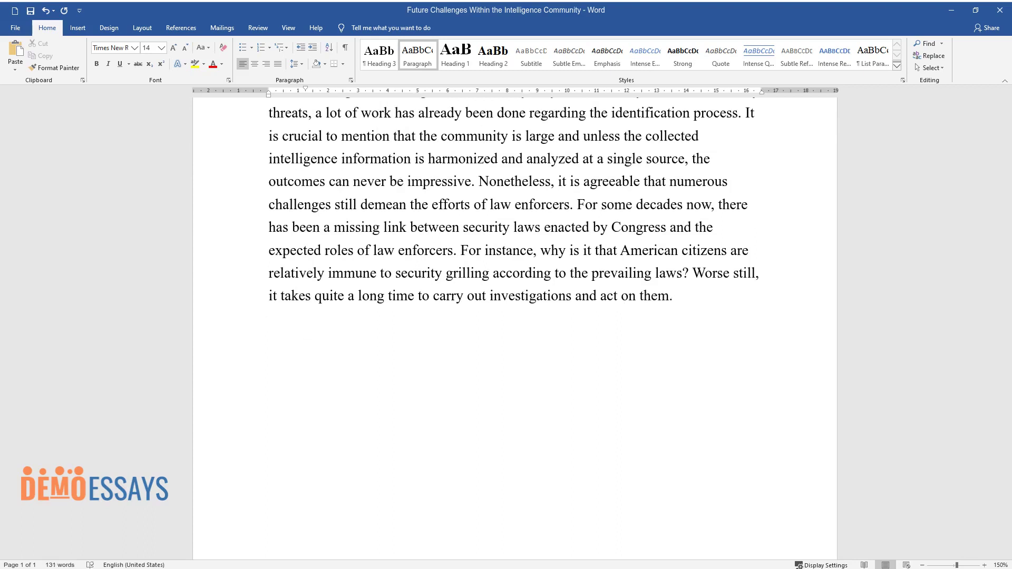
Write the paragraph from 'If bureaucracy can be eliminated...' to 'strengthen our intelligence system.', then a new paragraph
text(If bureaucracy can be el)
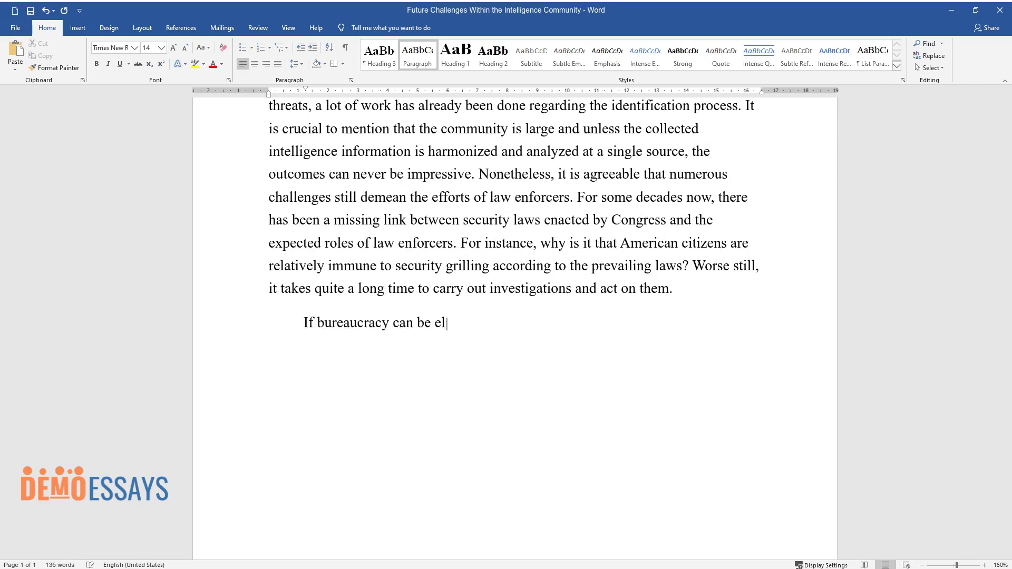
text(iminated from the Intelligence Commu)
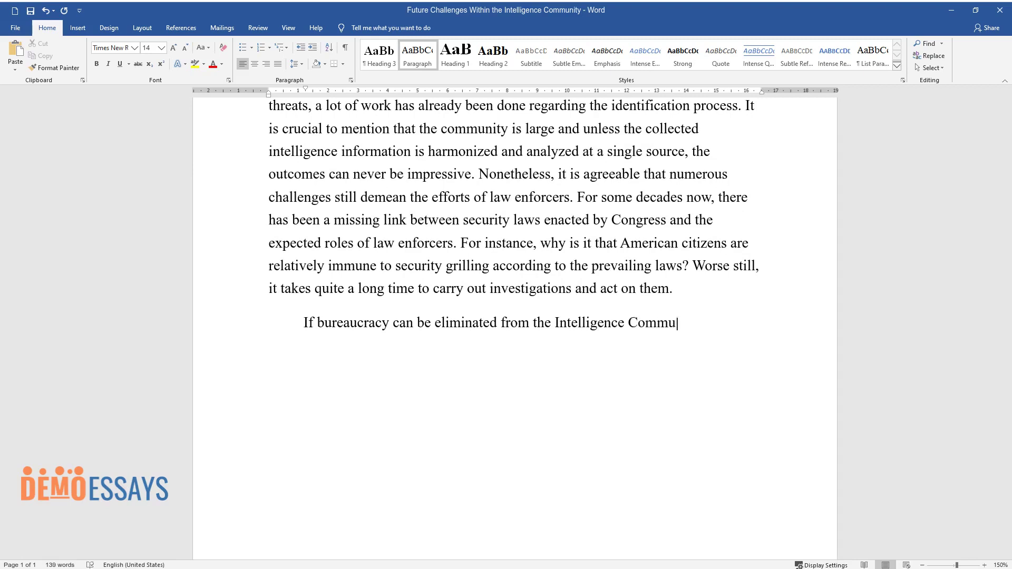
text(nity, law enforcers may find an easy)
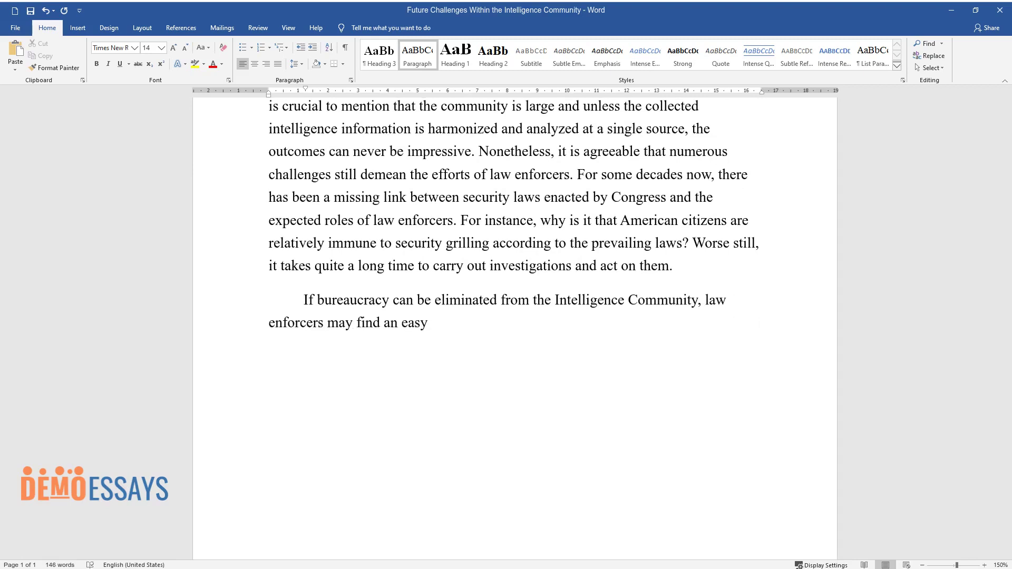
text( time to discharge their roles. Numer)
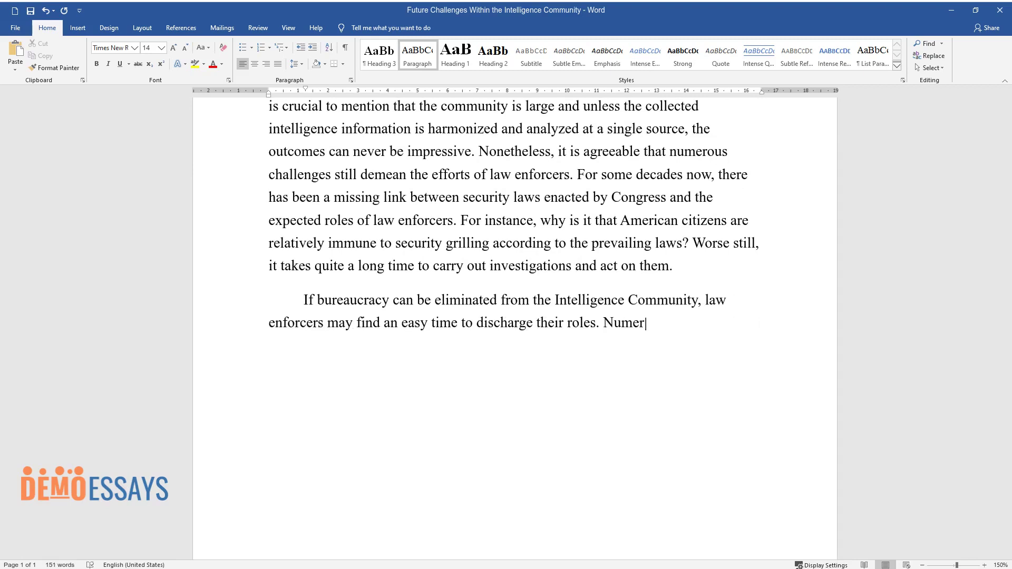
text(ous changes in legislation have indeed been enacted e)
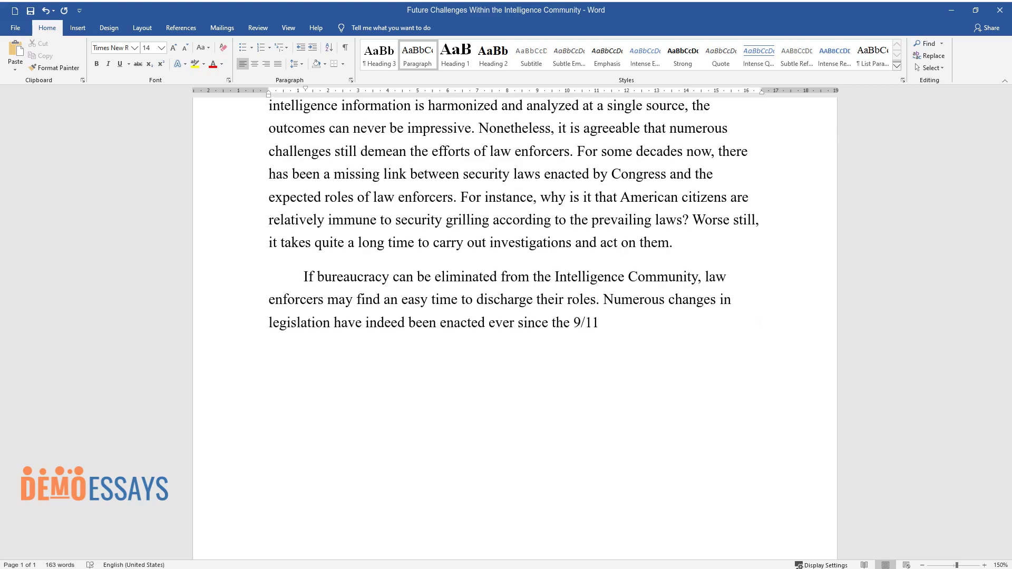
text(ver since the 9/11 terror attacks. However, these laws)
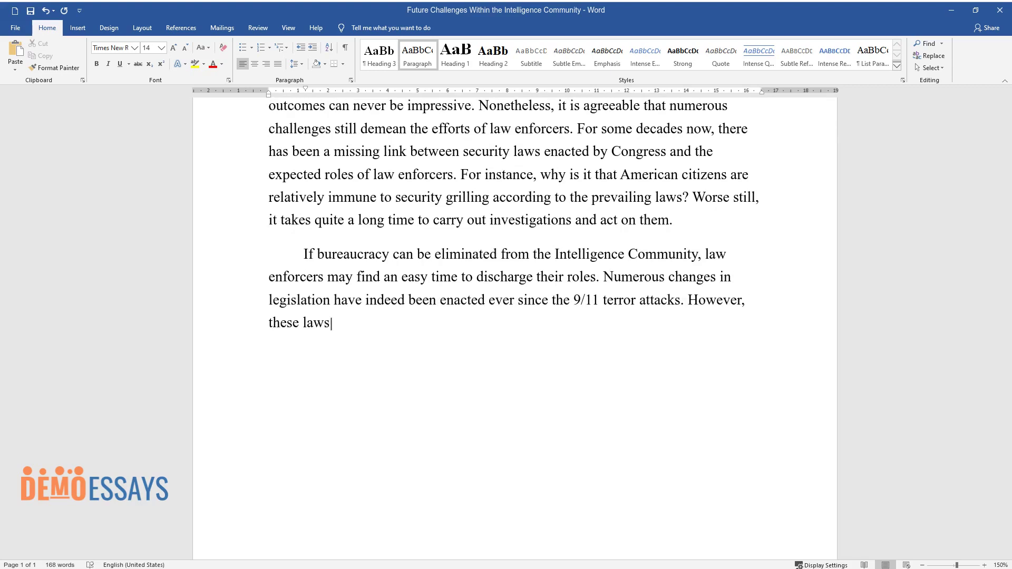
text( seem to be counterproductive to th)
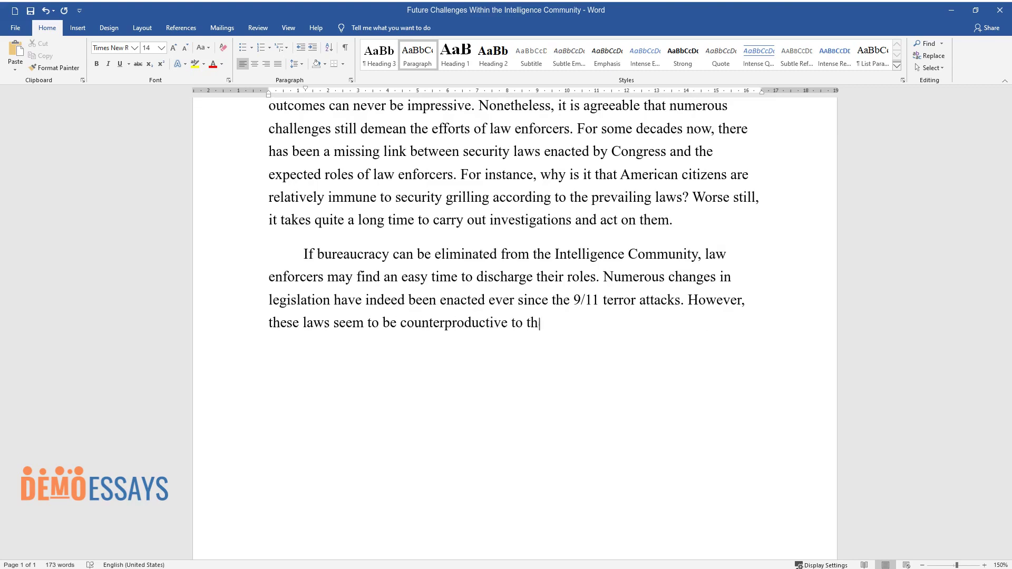
text(e effective operations of the commun)
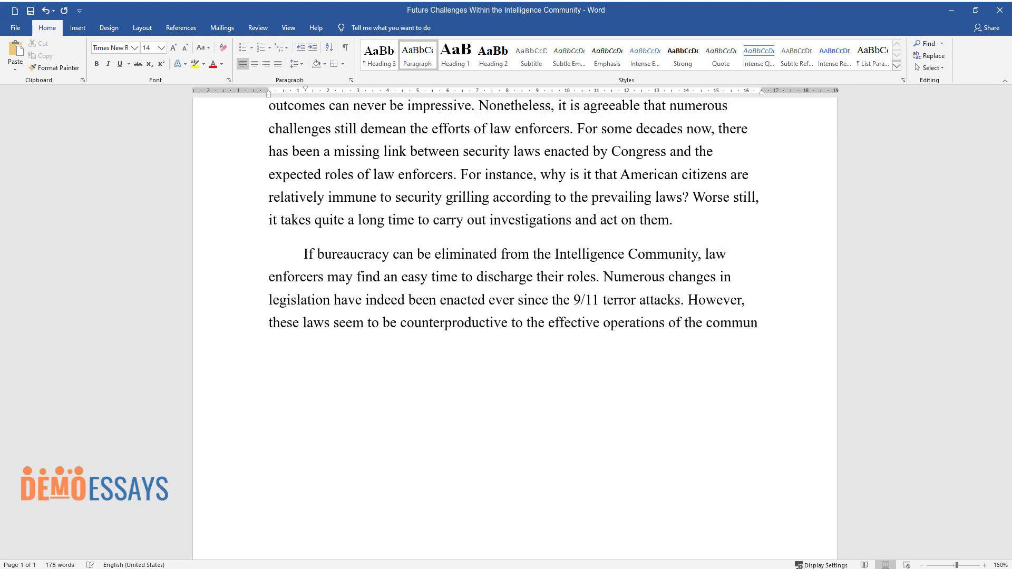
text(ity. Several interruptions emanating)
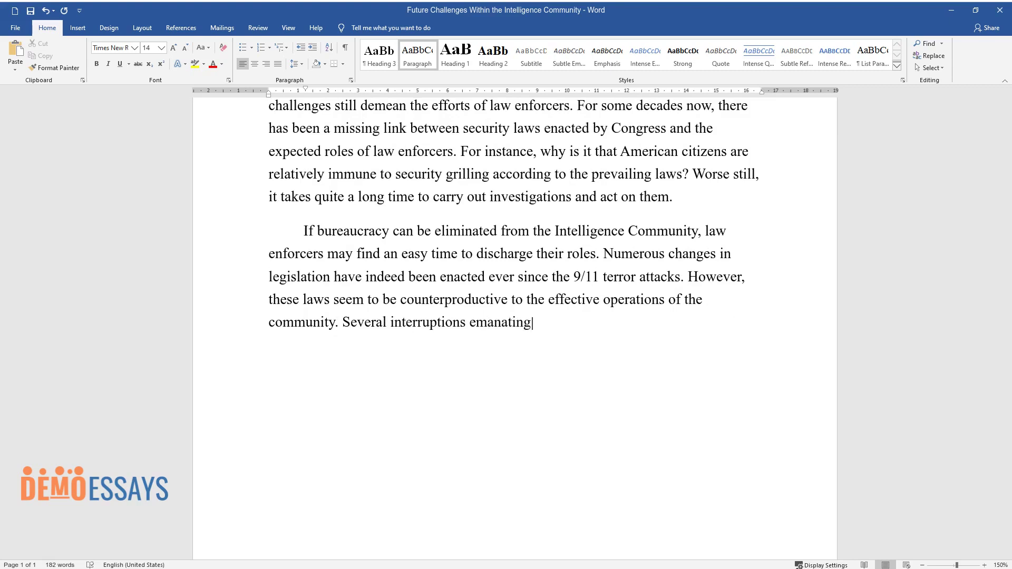
text( from the state are impeding the per)
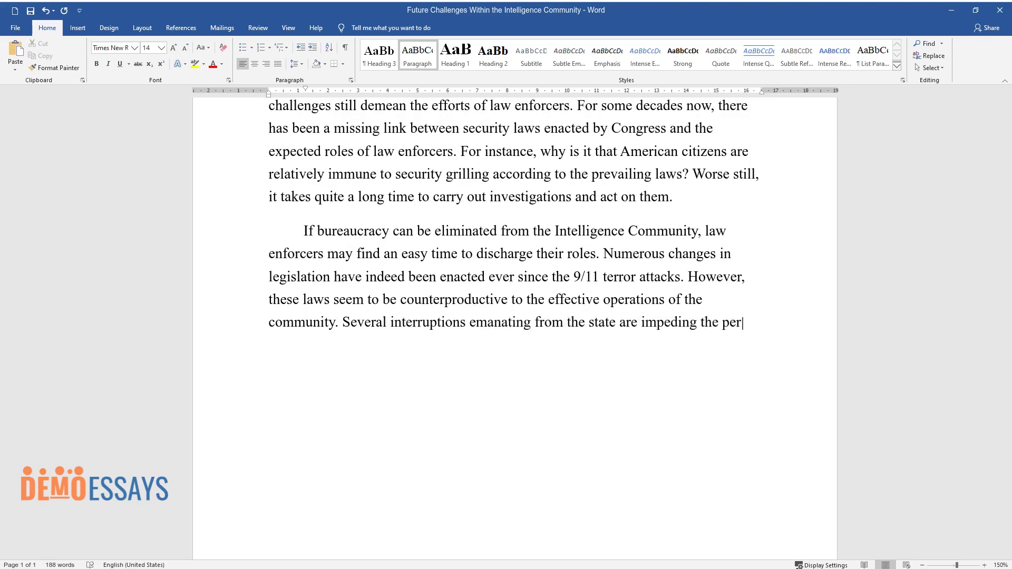
text(formance of the Intelligence Commun)
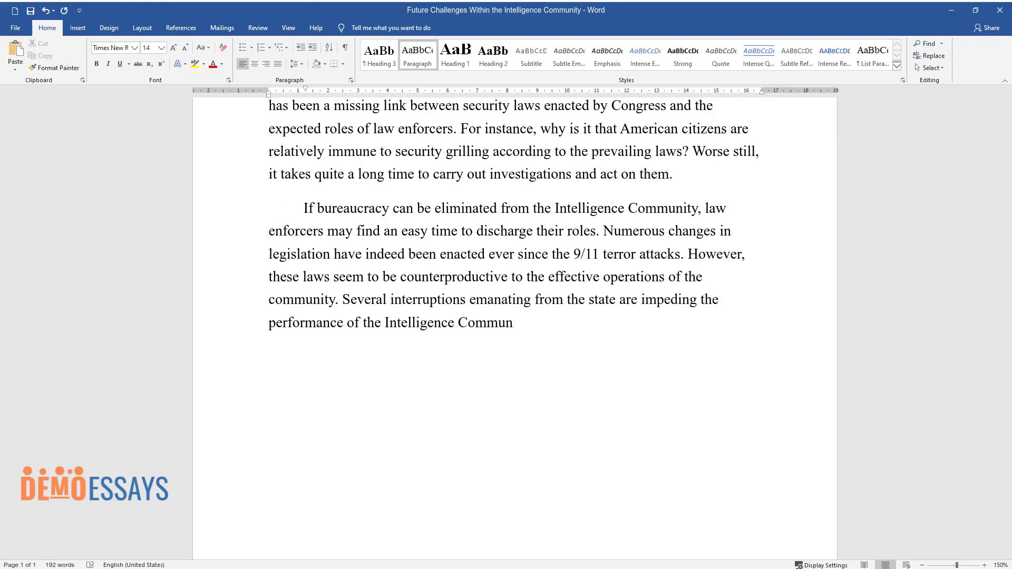
text(ity. Omand observes that "the actions of non-)
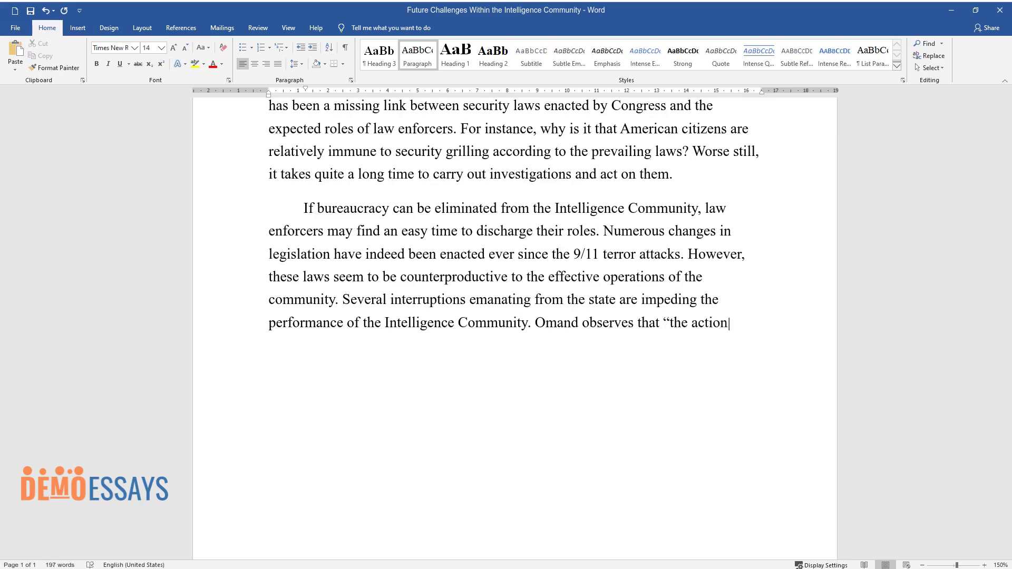
text(state actors have come to d)
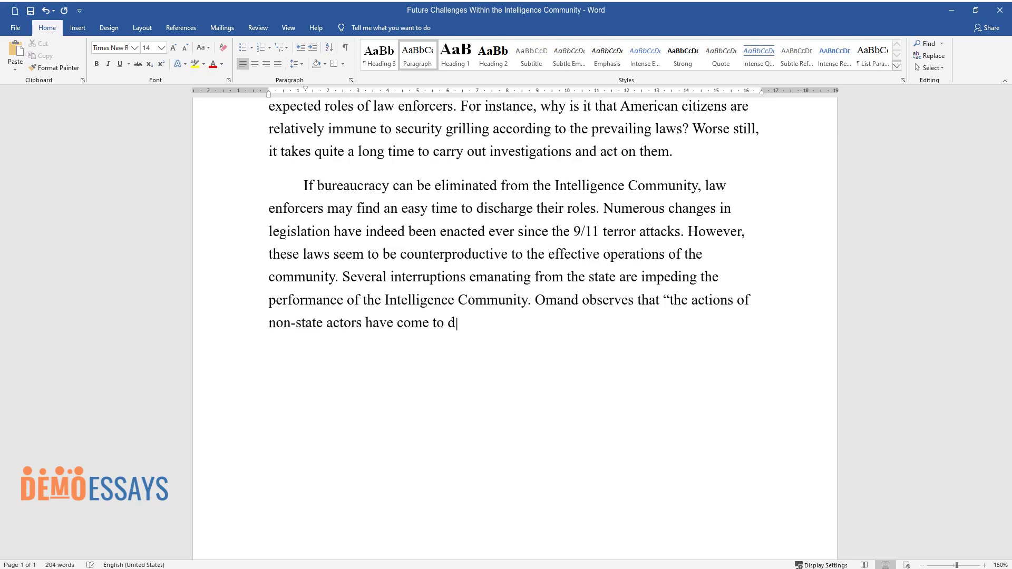
text(ominate much intelligence work, and)
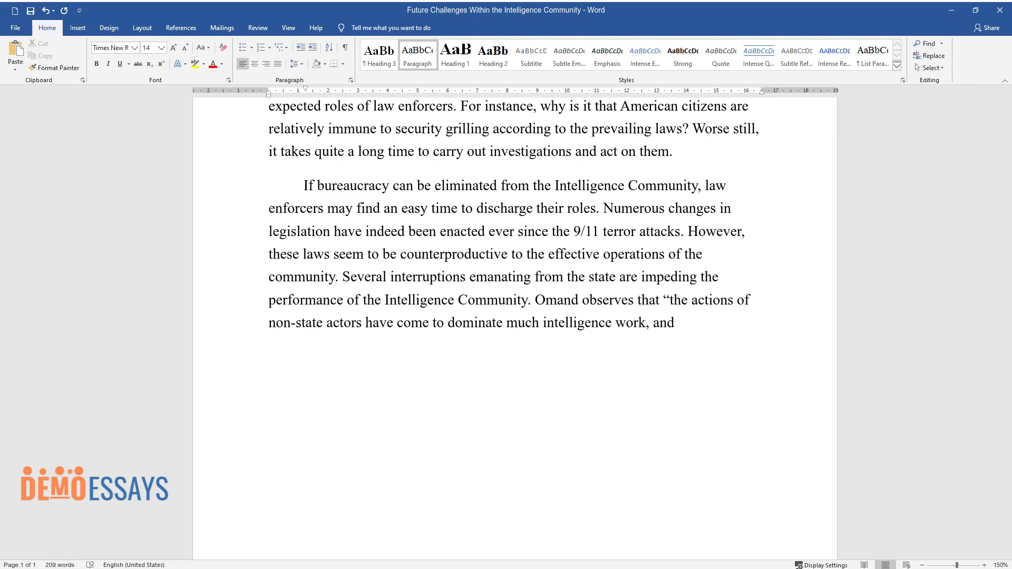
text( their domains of a threat now range)
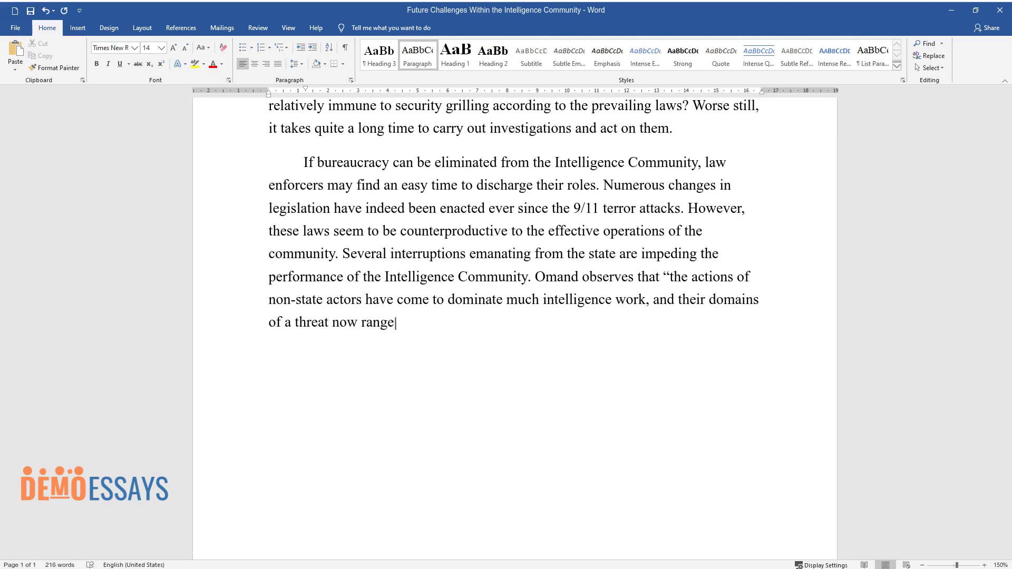
text( from megacities and ungoverned spac)
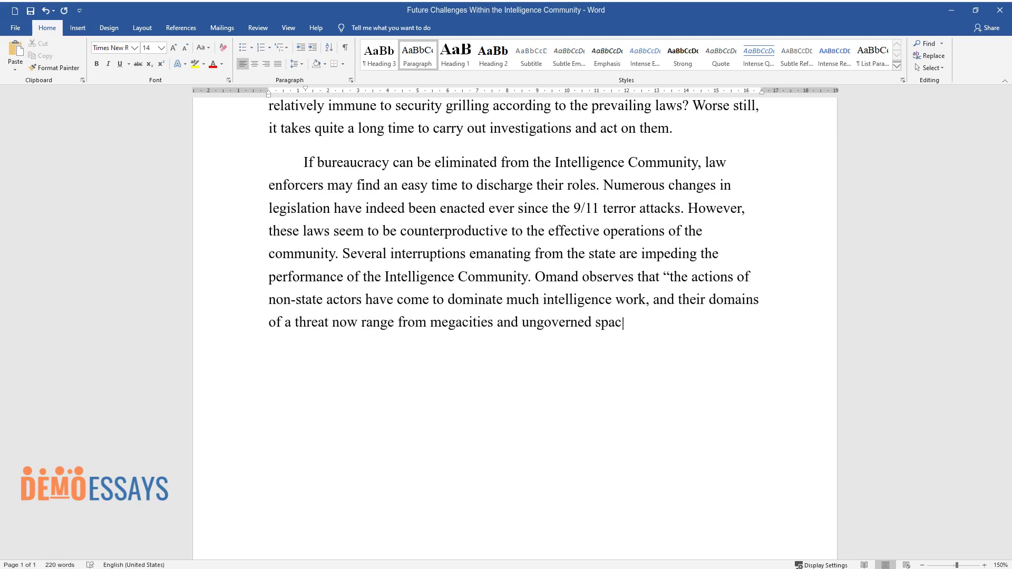
text(e to cyberspace.” This implies that the com)
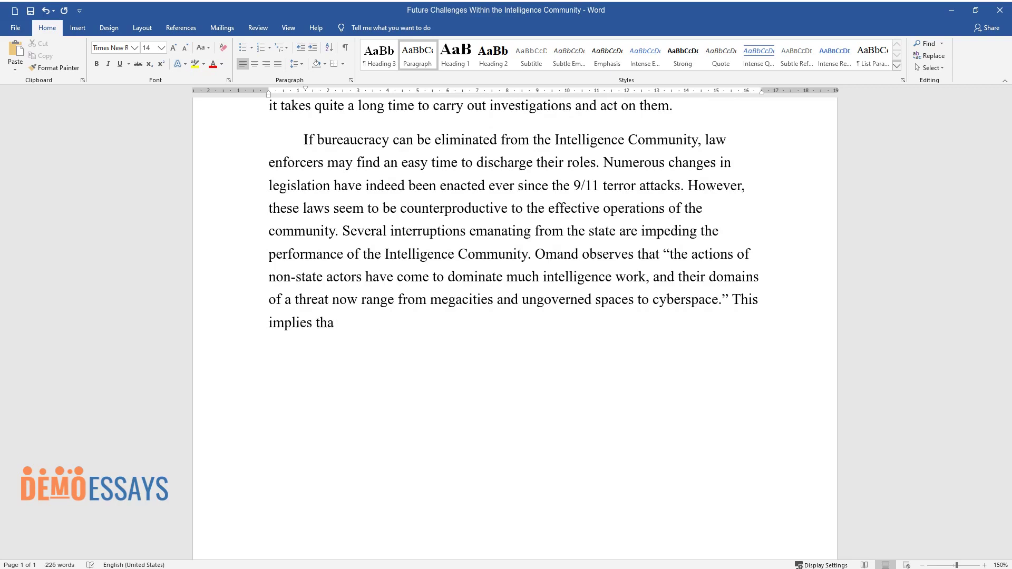
text(munity no longer pays the m)
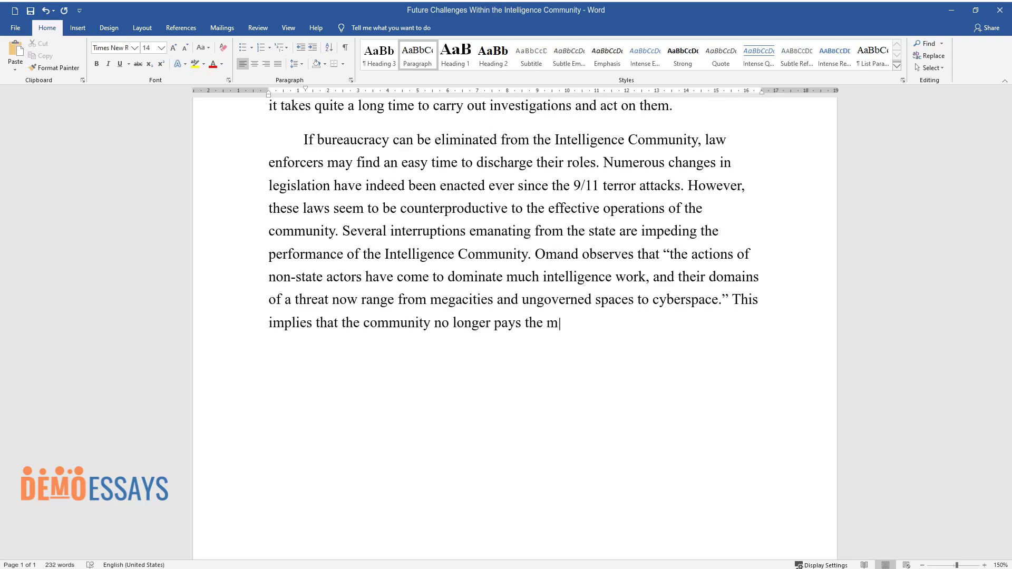
text(uch-needed attention to the actual and seriou)
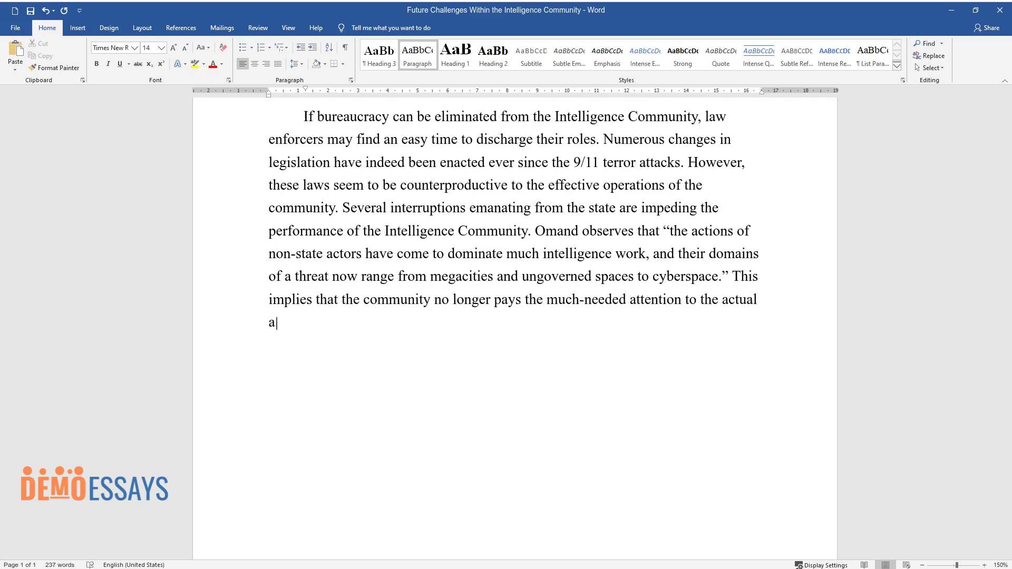
text(s security threats facing)
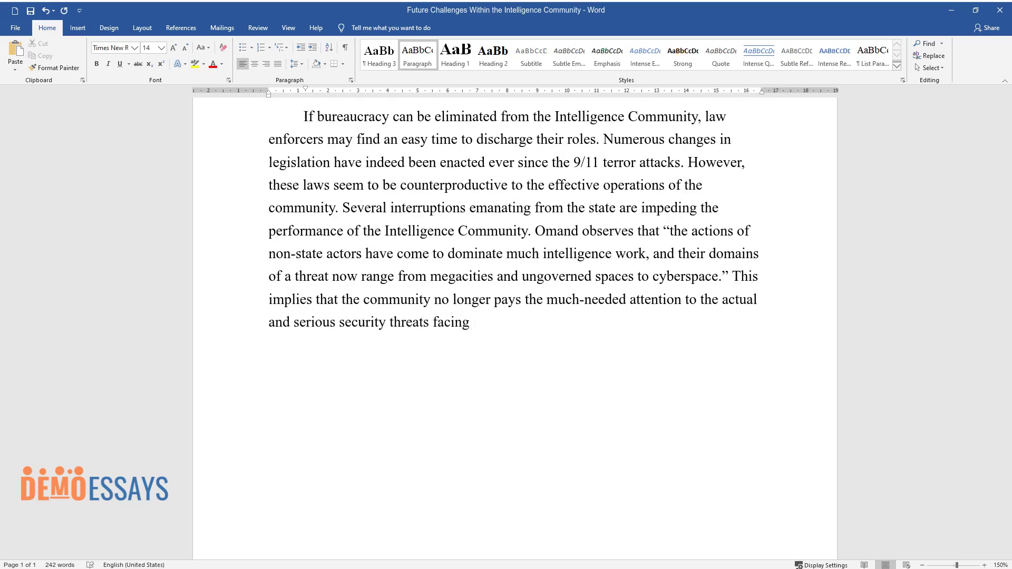
text( the nation. These challenges will co)
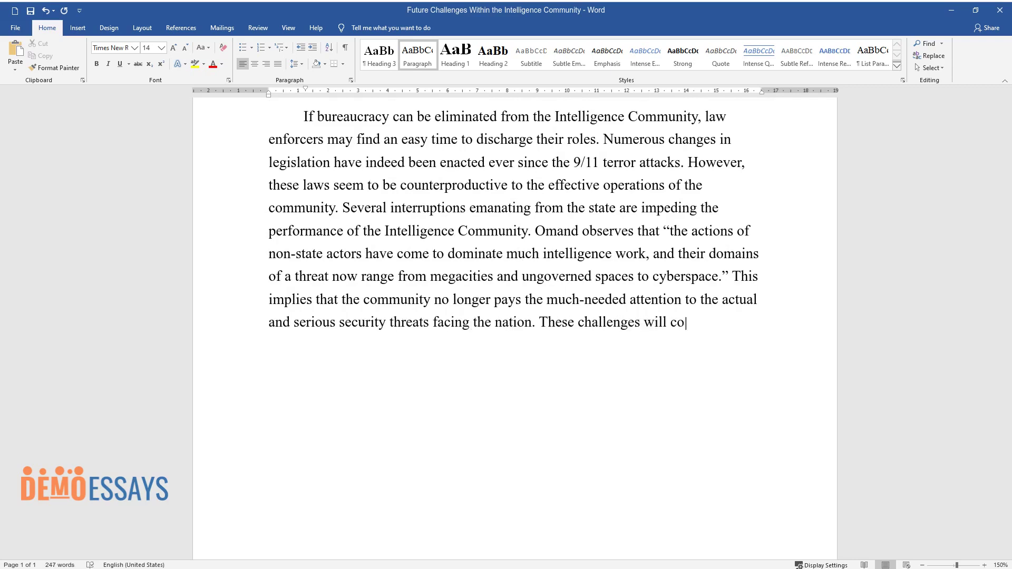
text(ntinue to face the Intelligence Comm)
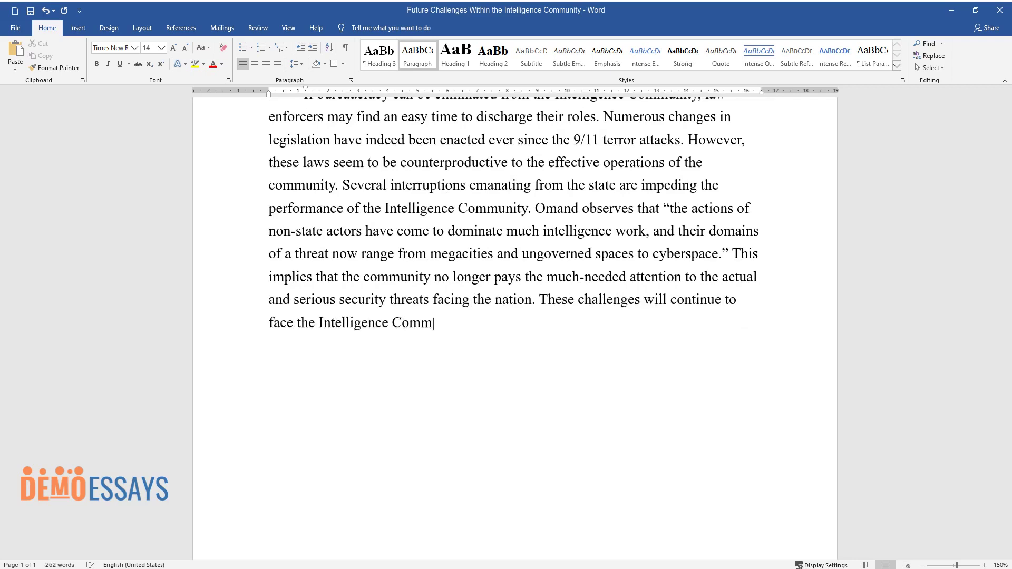
text(unity within the next five years or)
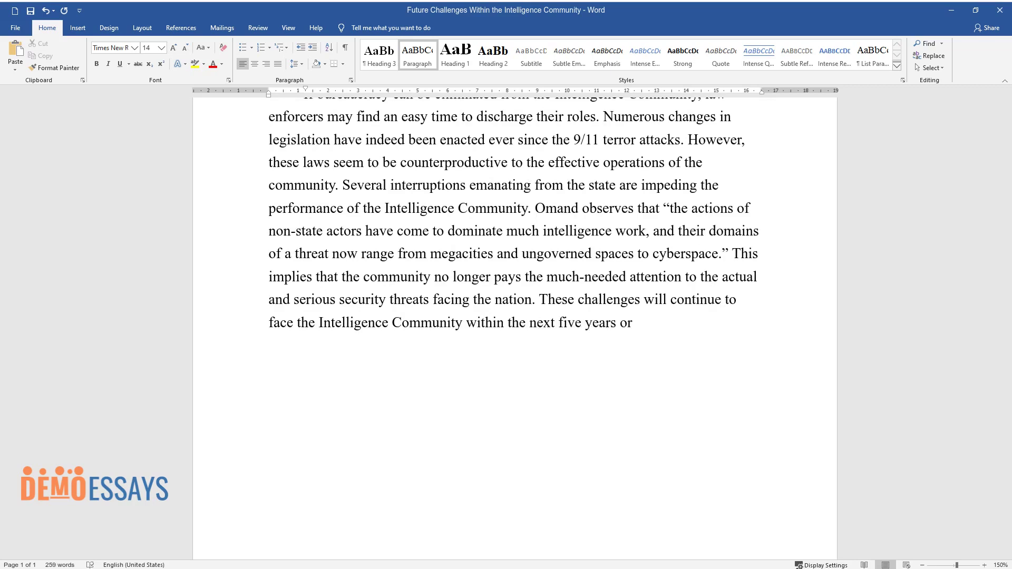
text( more. It can be recalled that the pr)
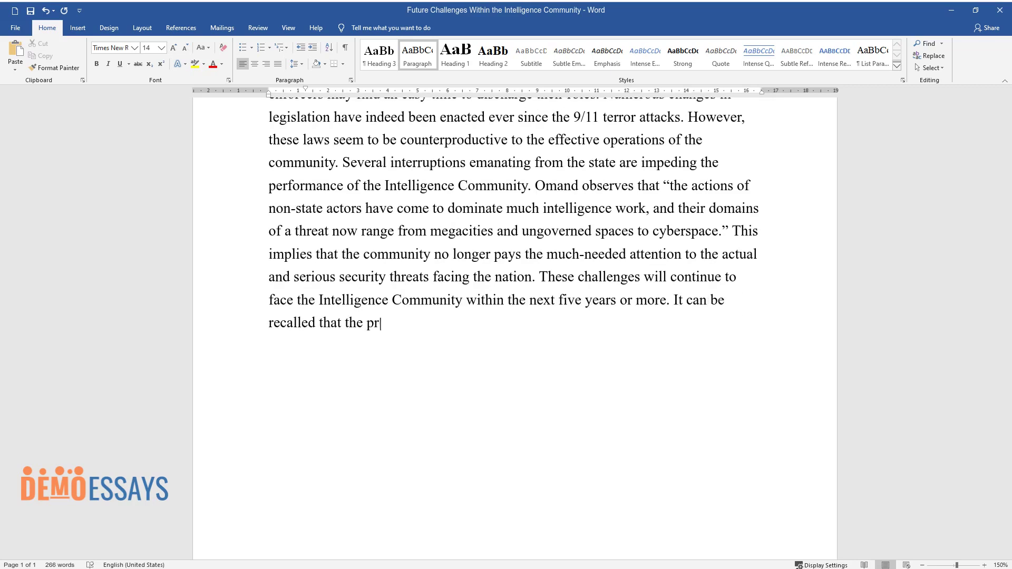
text(ocess of restructuring the communit)
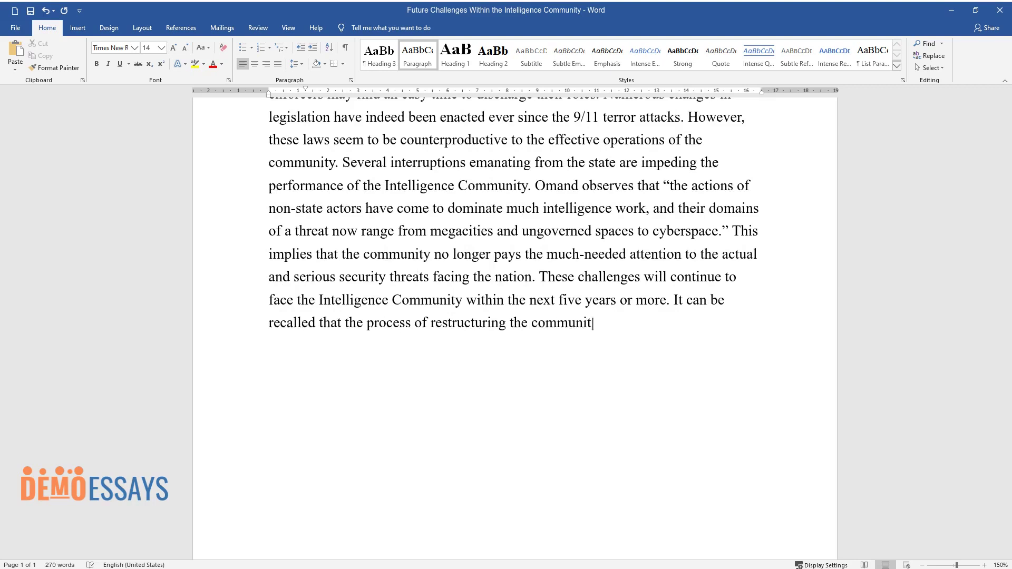
text(y to streamline operations is still a major u)
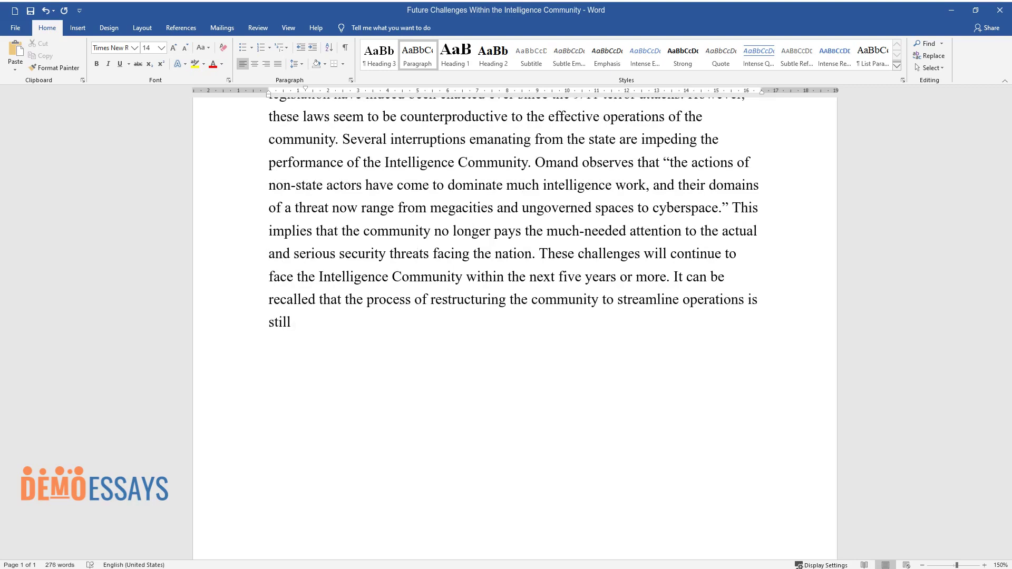
text(ndertaking that demands bo)
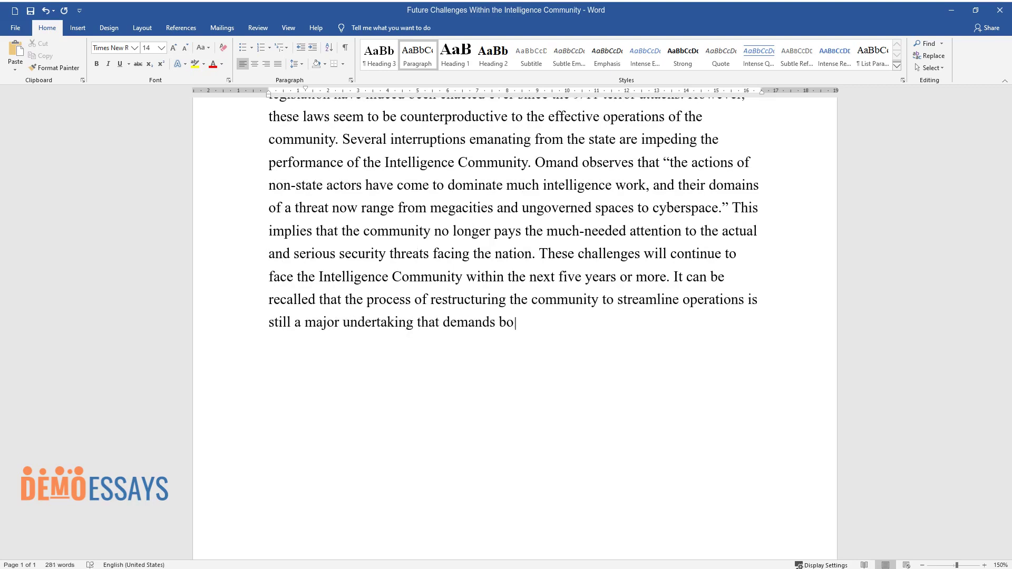
text(th a mammoth sum of resources and ti)
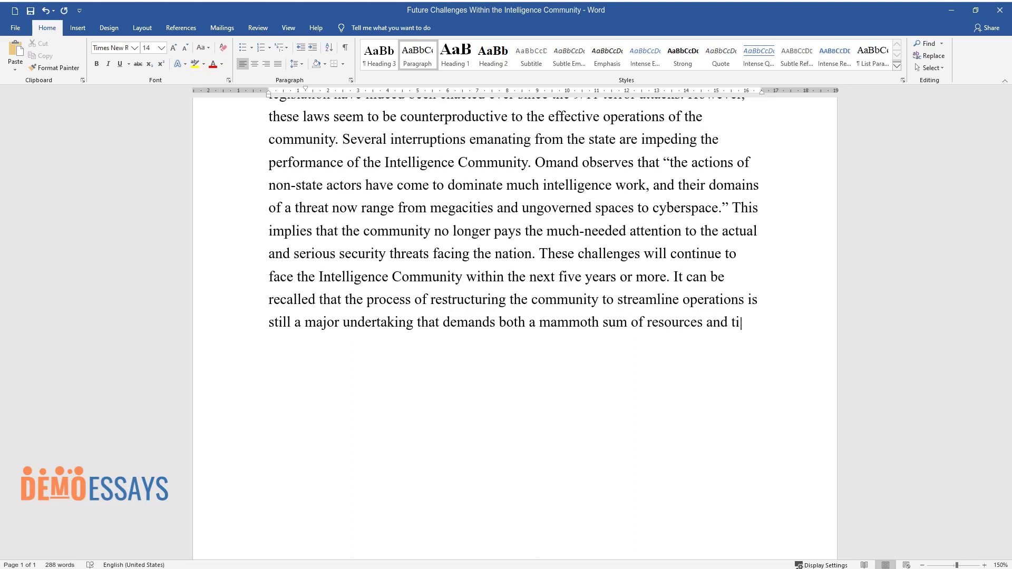
text(me. As much as we mainly focus on the Septemb)
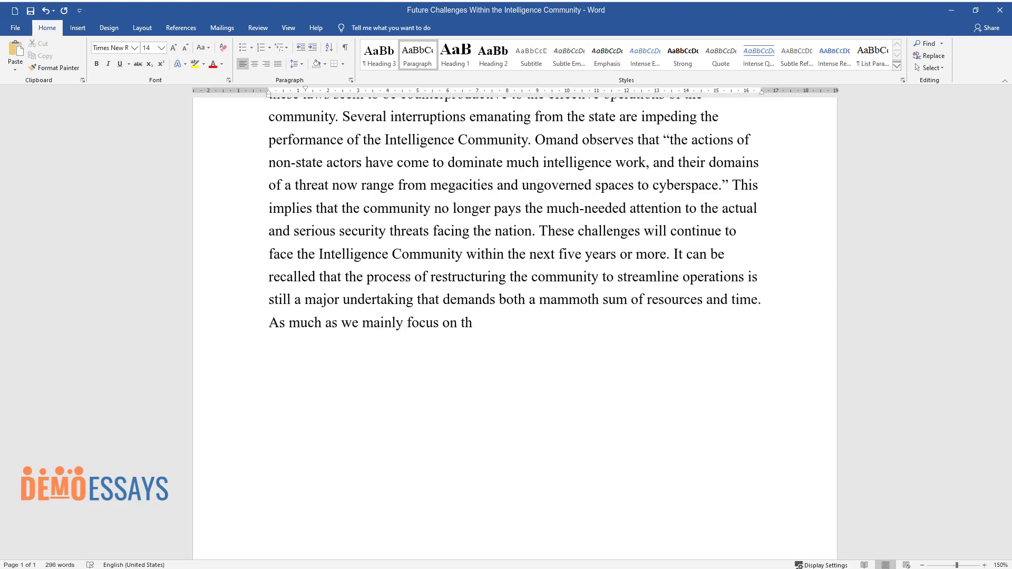
text(er 11 terror attacks when d)
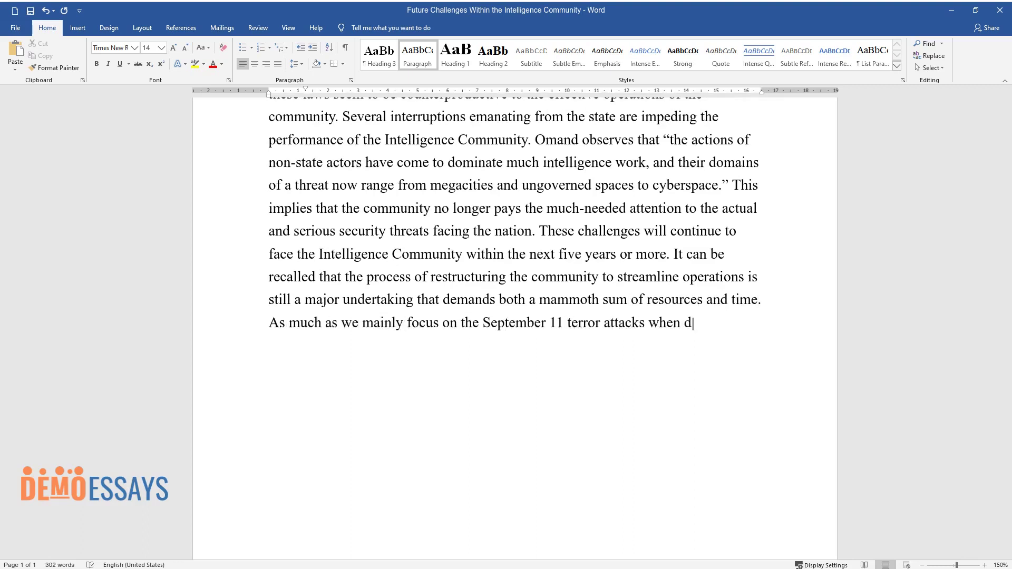
text(iscussing the strengths and weaknes)
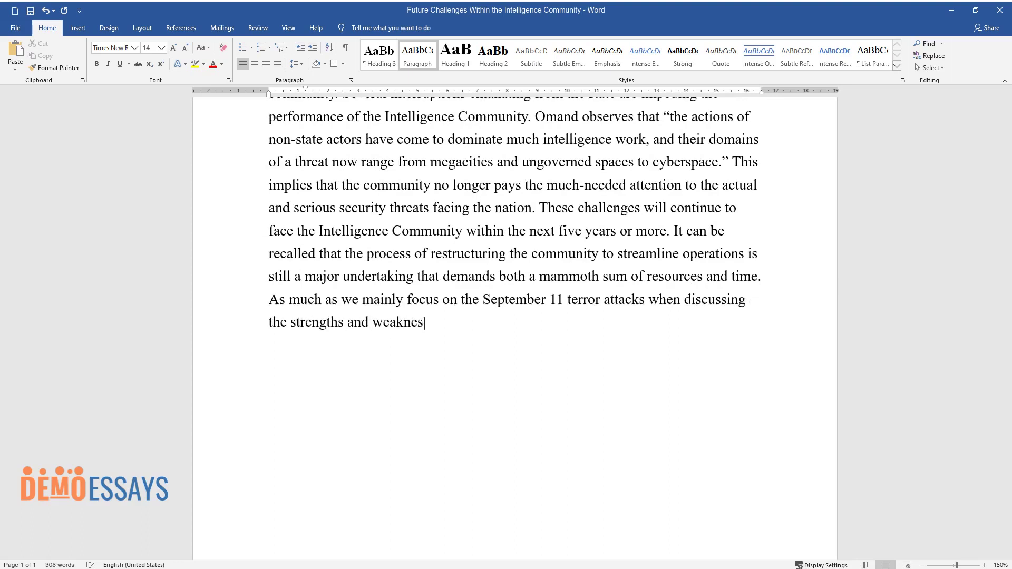
text(ses of the Intelligence Community, i)
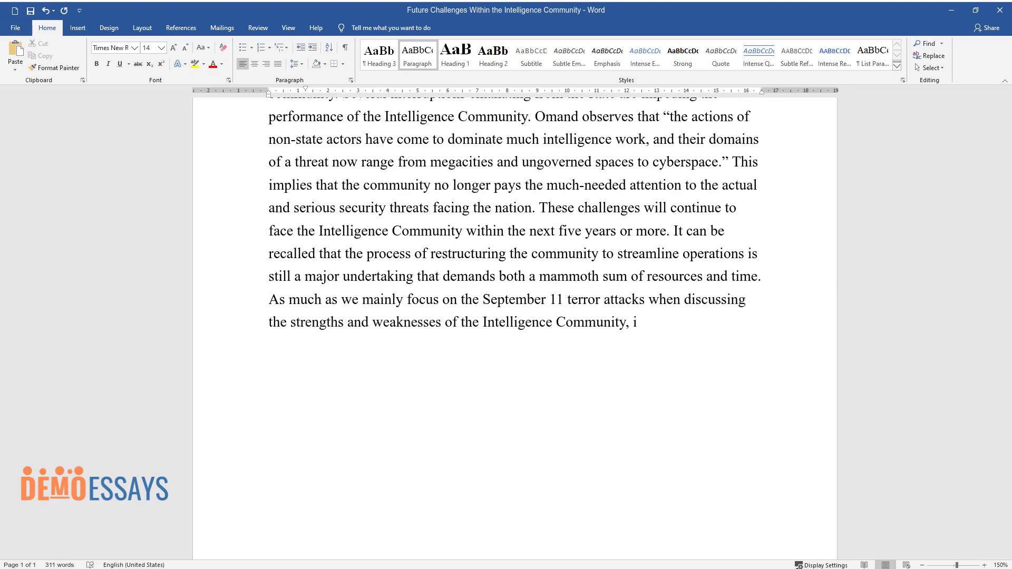
text(t is pertinent to underscore the fact that this community has been faci)
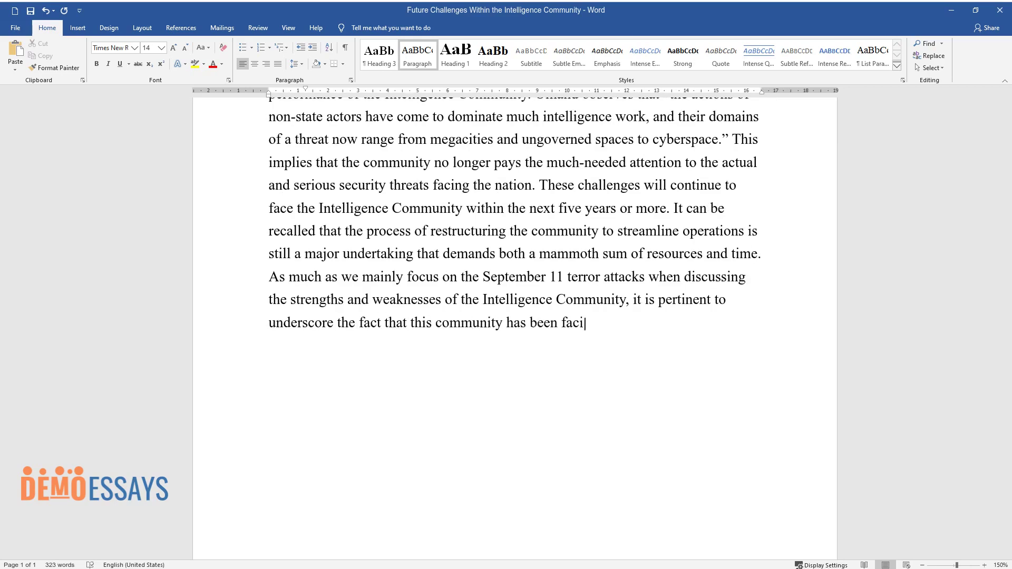
text(ng both structural and functional ch)
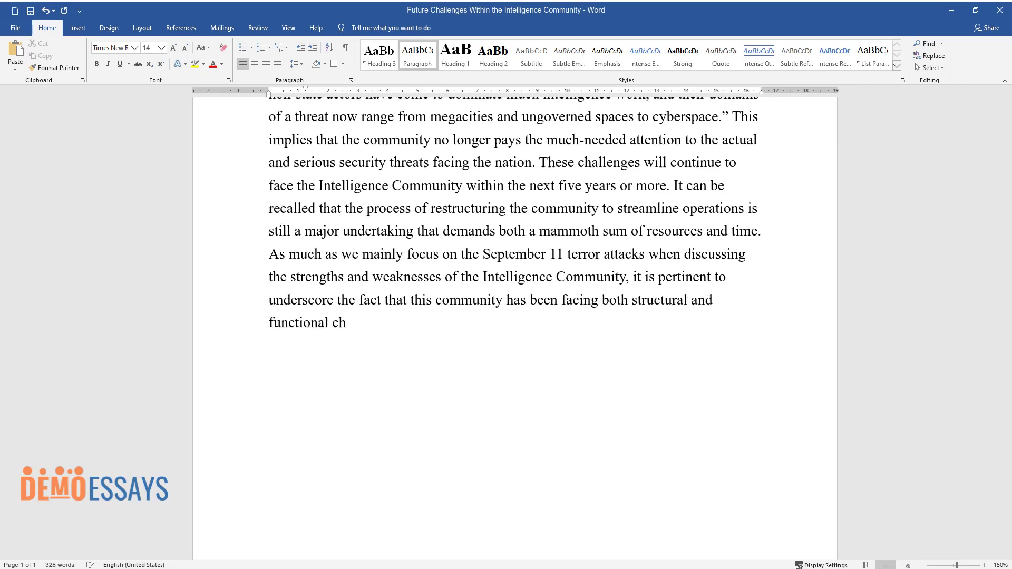
text(allenges for some decades. The 9/11 )
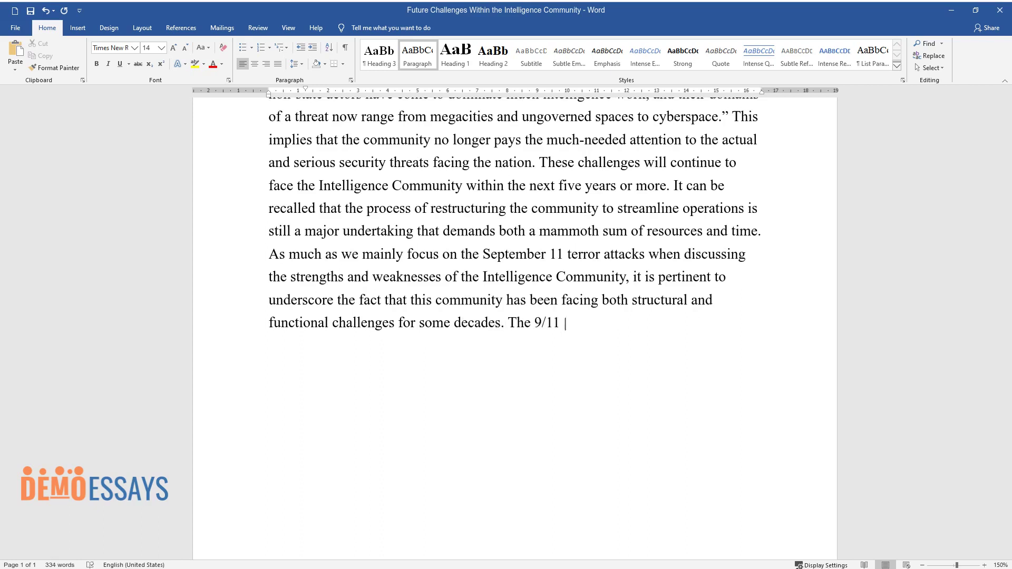
text(incident was just proof that something needed to be do)
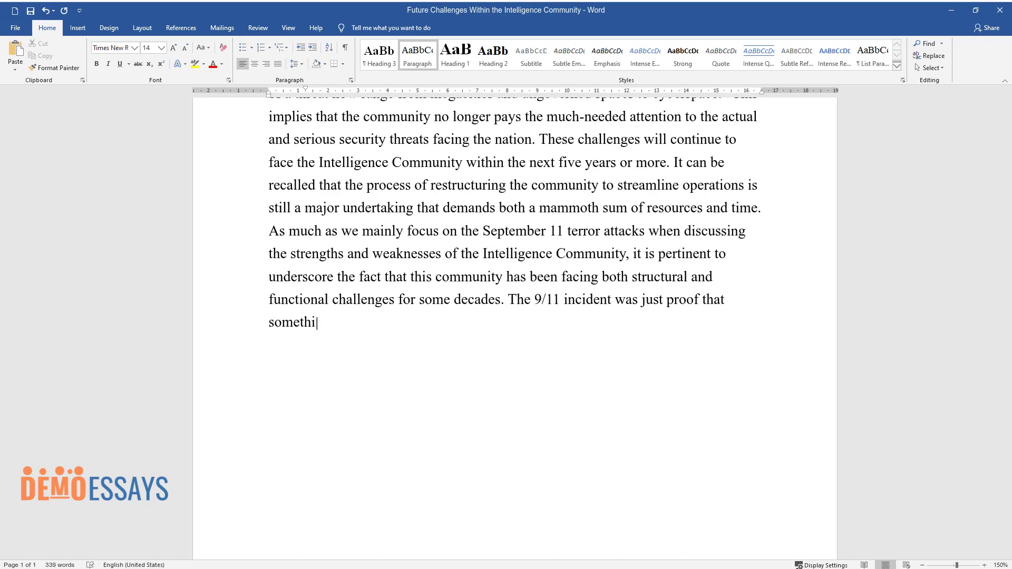
text(ne to strengthen)
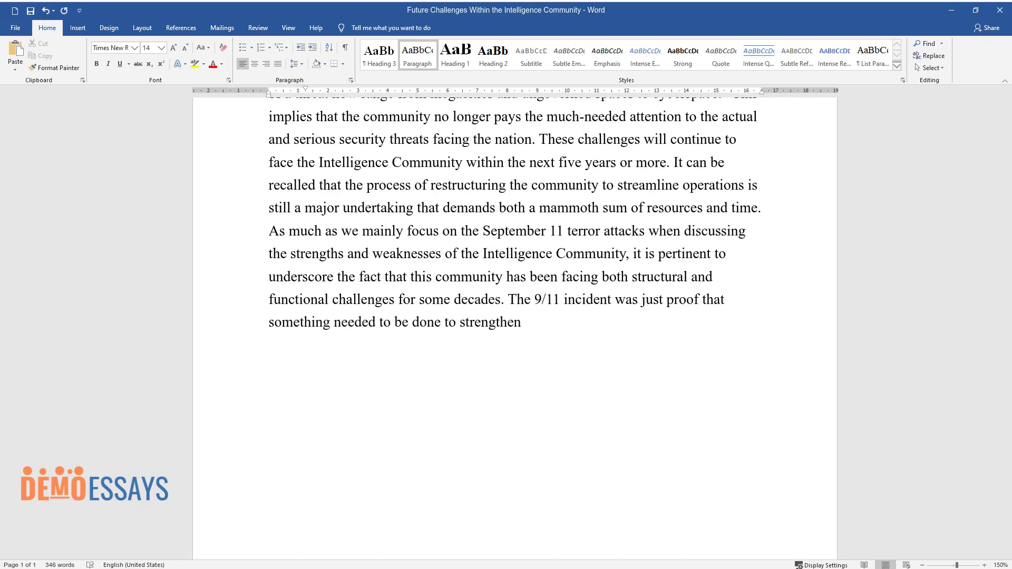
text( our intelligence system.)
key(Return)
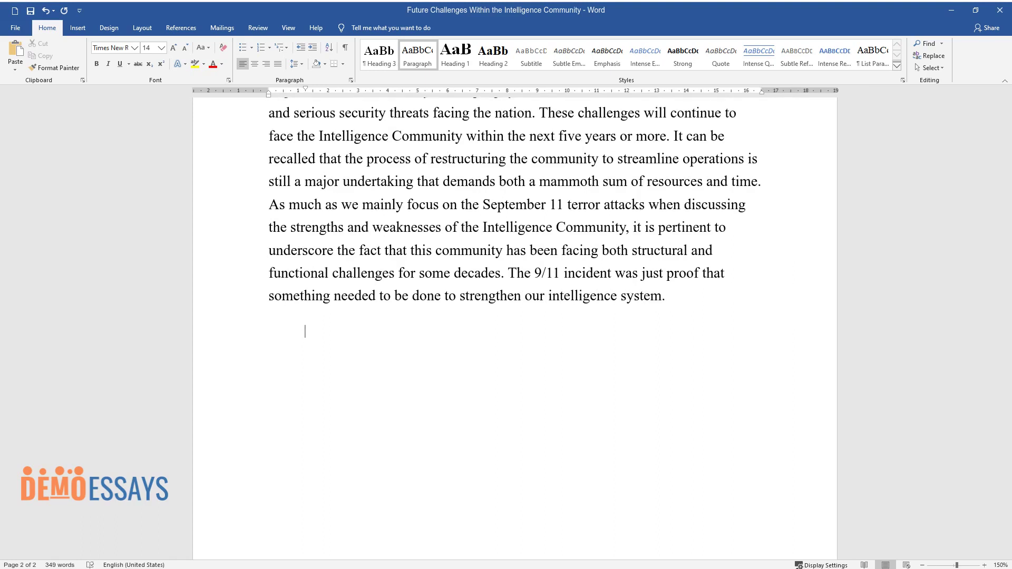
Write the workforce paragraph from 'Increasing the workforce of the community...' through Warner's technology quote
text(Increasing the workforc)
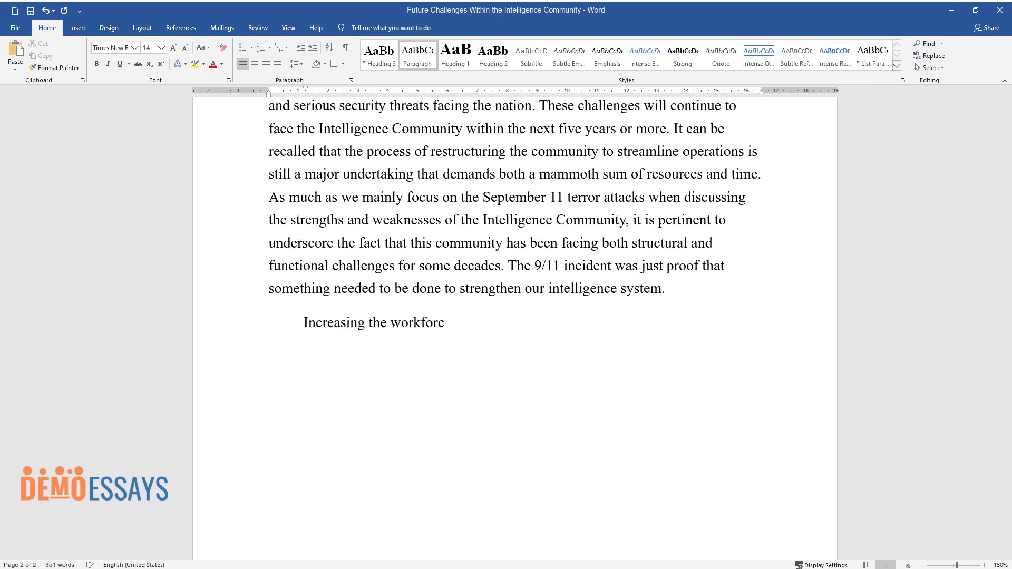
text(e of the community was an appropri)
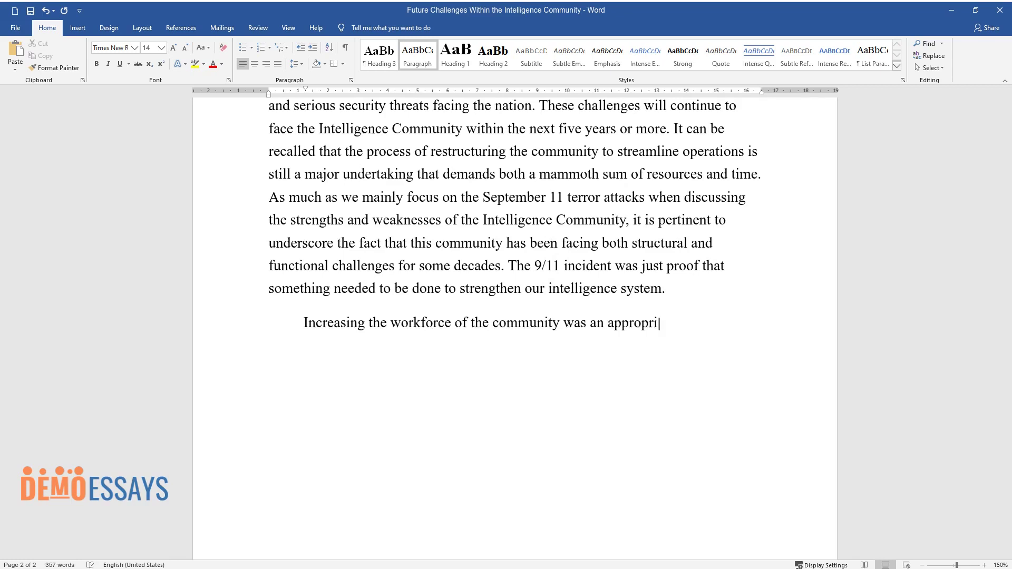
text(ate step in the right direction, especially after the terror attac)
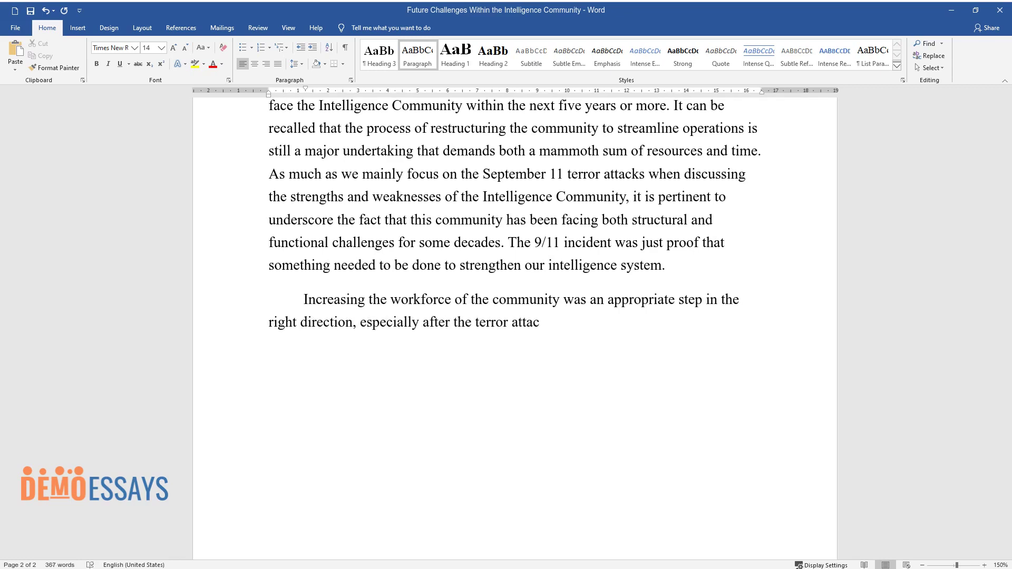
text(ks of 2001 in the United States. H)
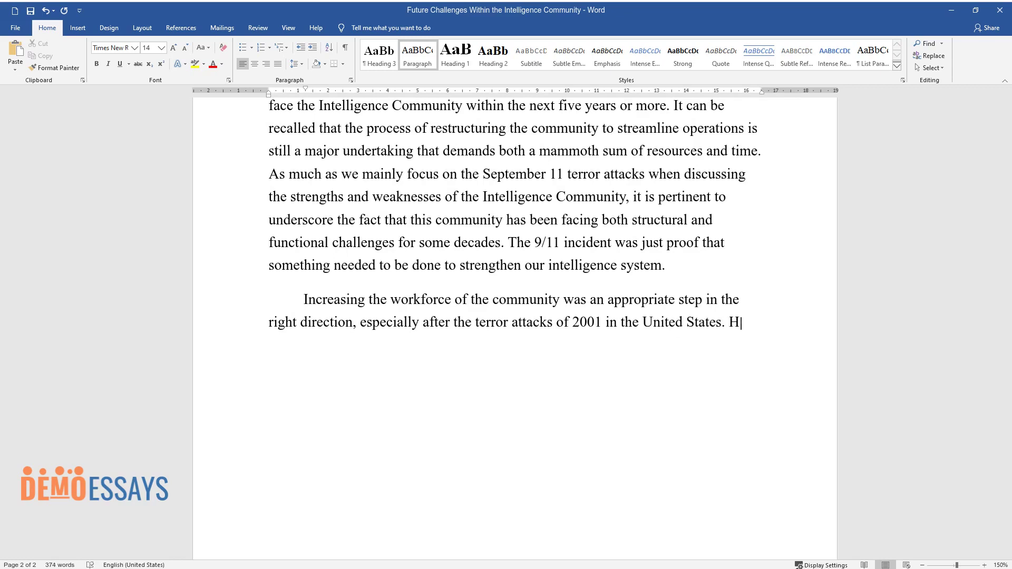
text(owever, some challenges that were identified a few decades ago are)
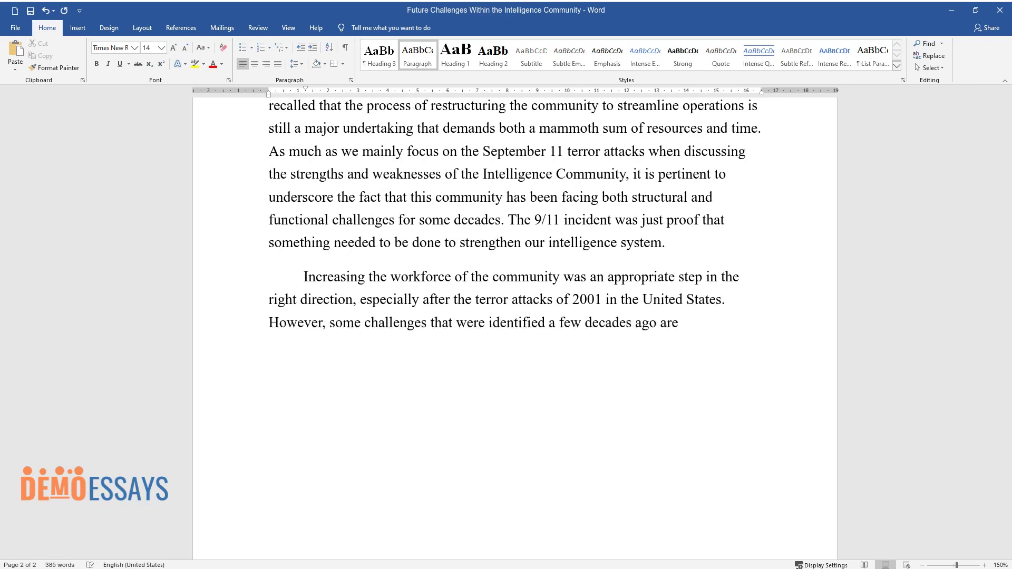
text( still bedeviling the community now. Needl)
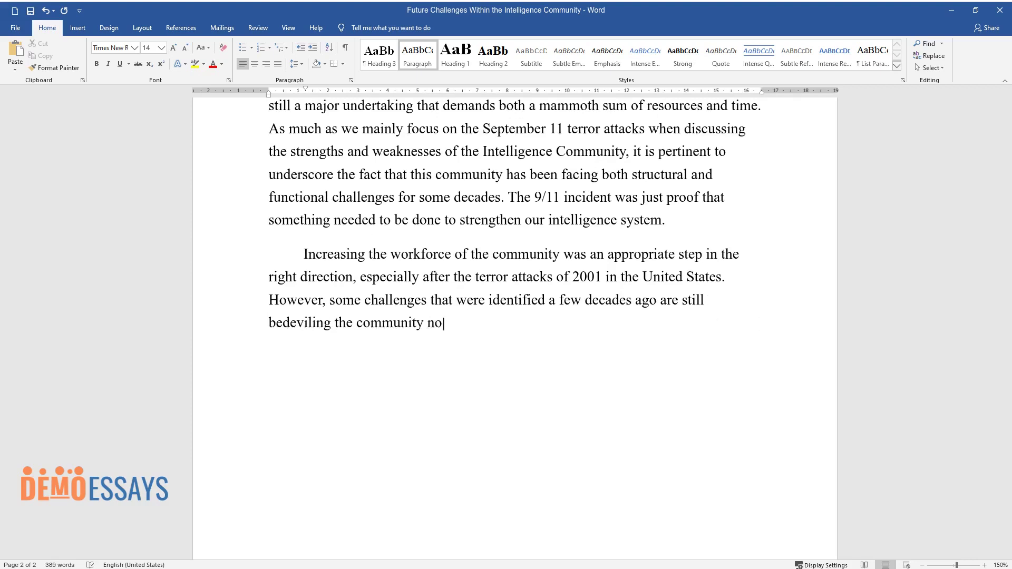
text(ess to say, the current c)
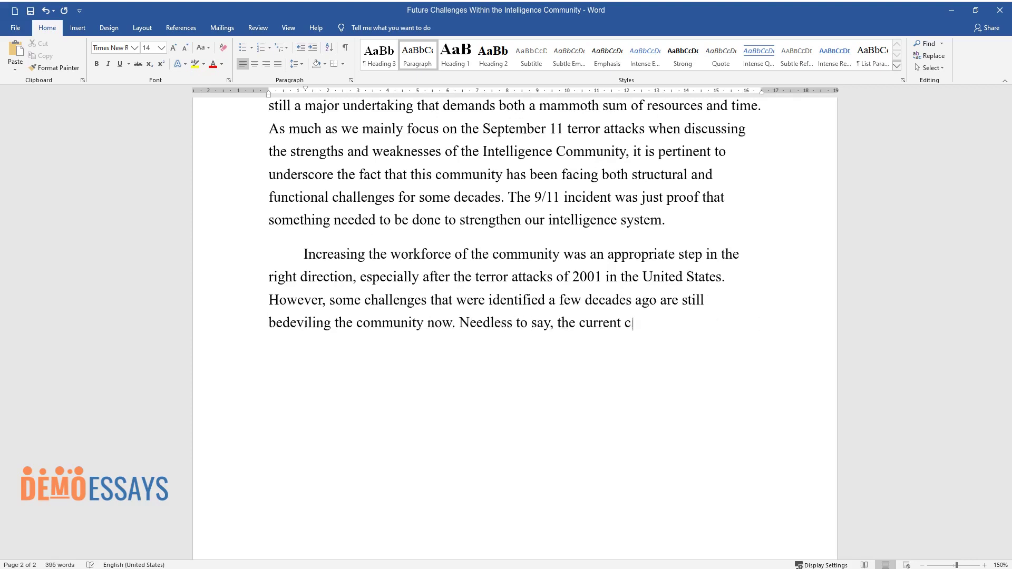
text(hallenges can still be projected)
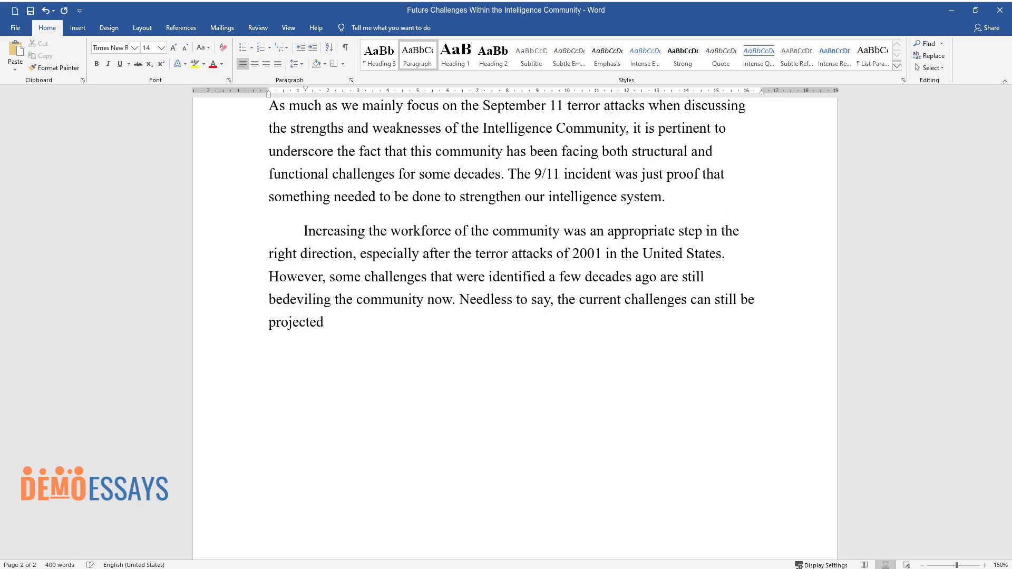
text( into the next five years, especia)
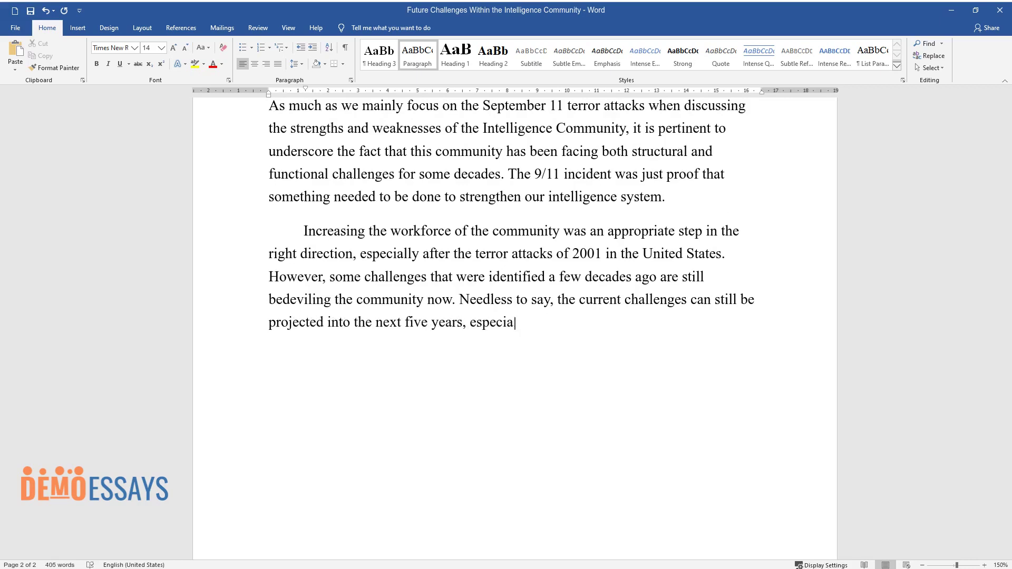
text(lly if drastic and effective meas)
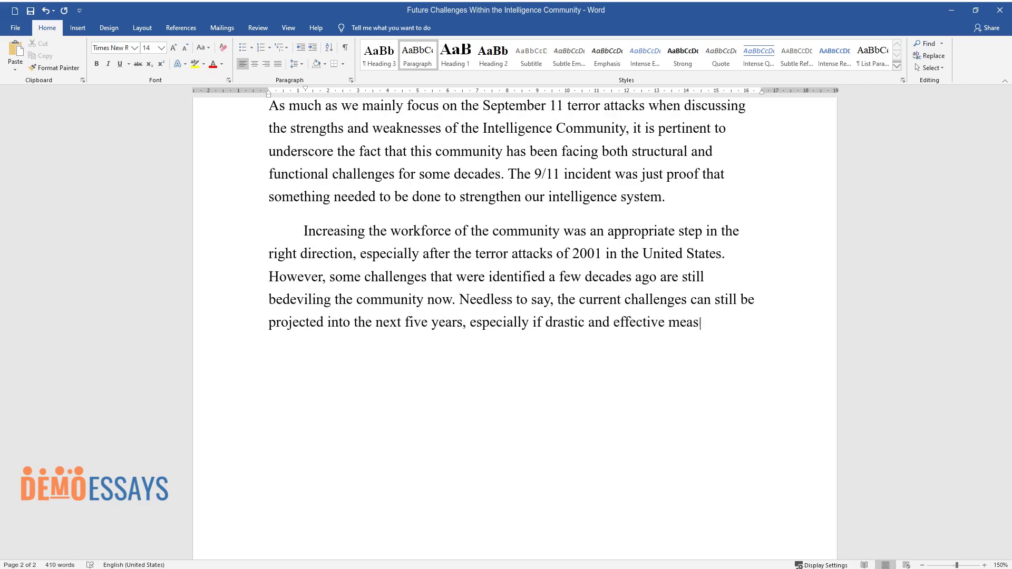
text(ures are not put in place. We appr)
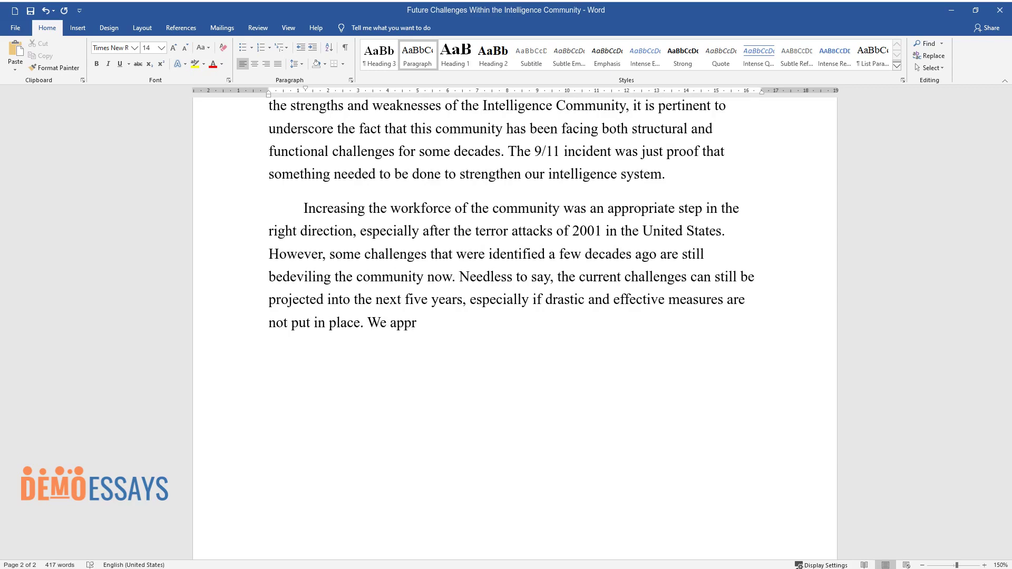
text(eciate that the security products)
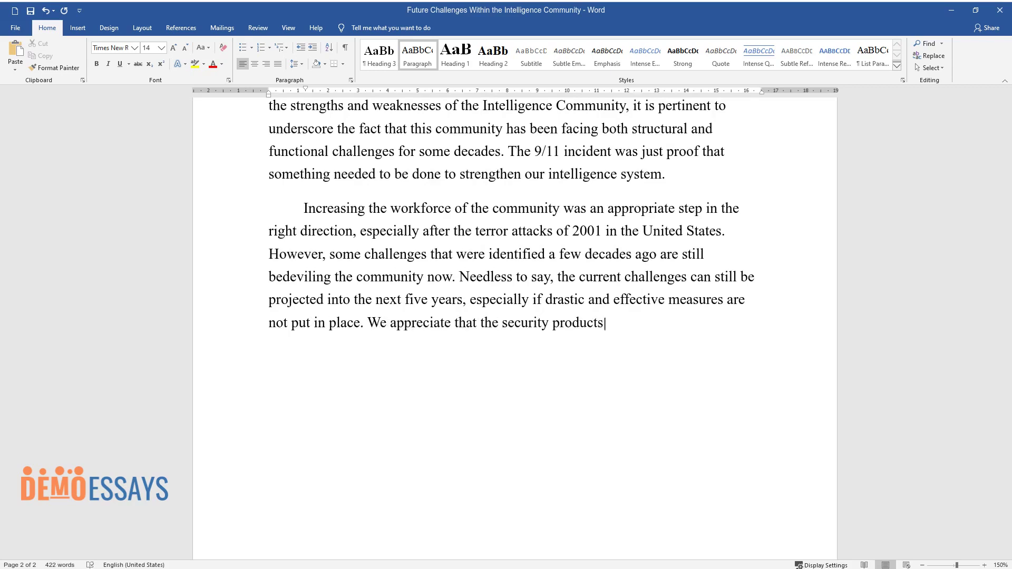
text( generated by the community are in)
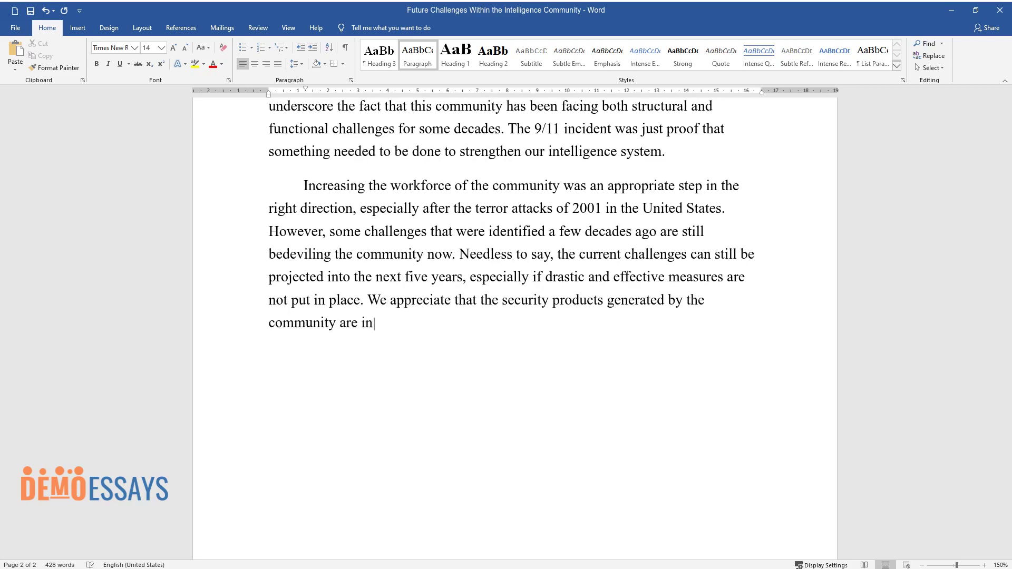
text( high demand. For example, there)
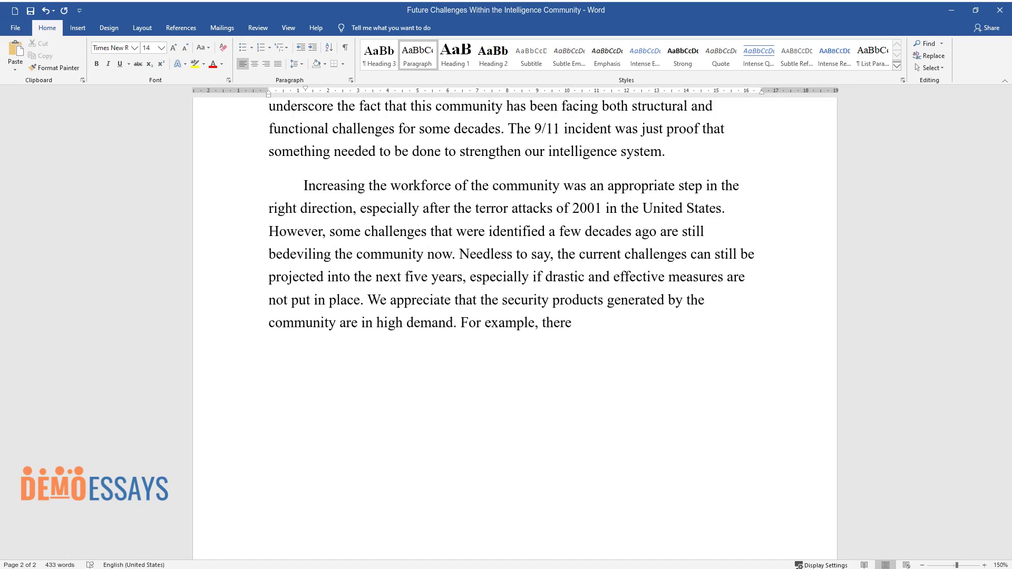
text( have been enhanced interrogation techniqu)
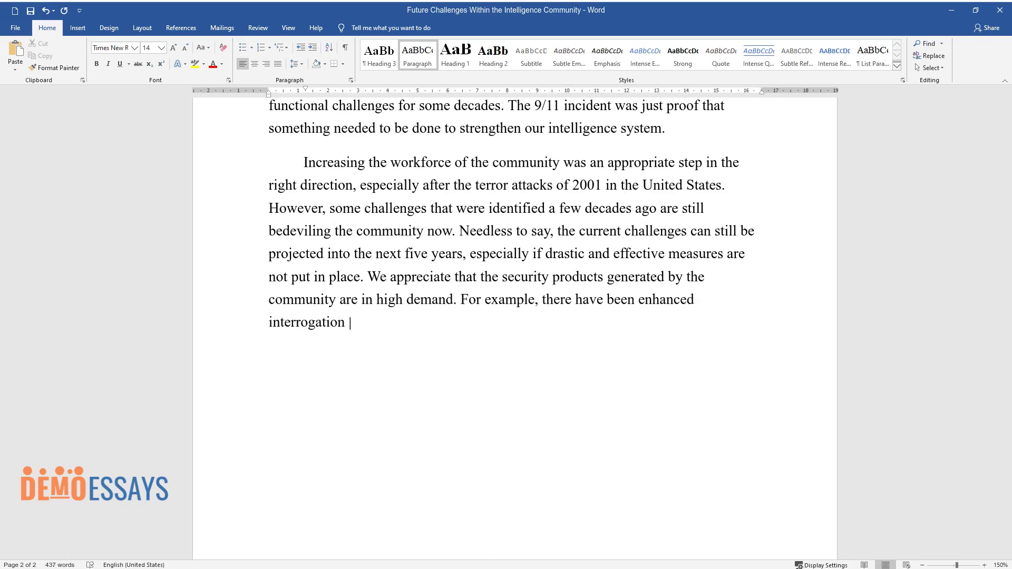
text(es. Nonetheless, some inte)
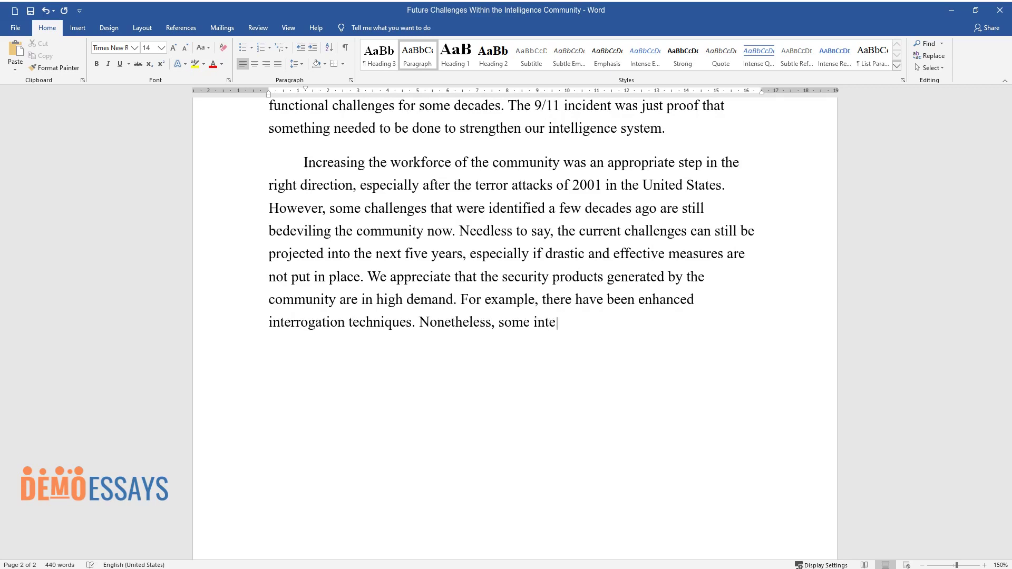
text(lligenceolars hav)
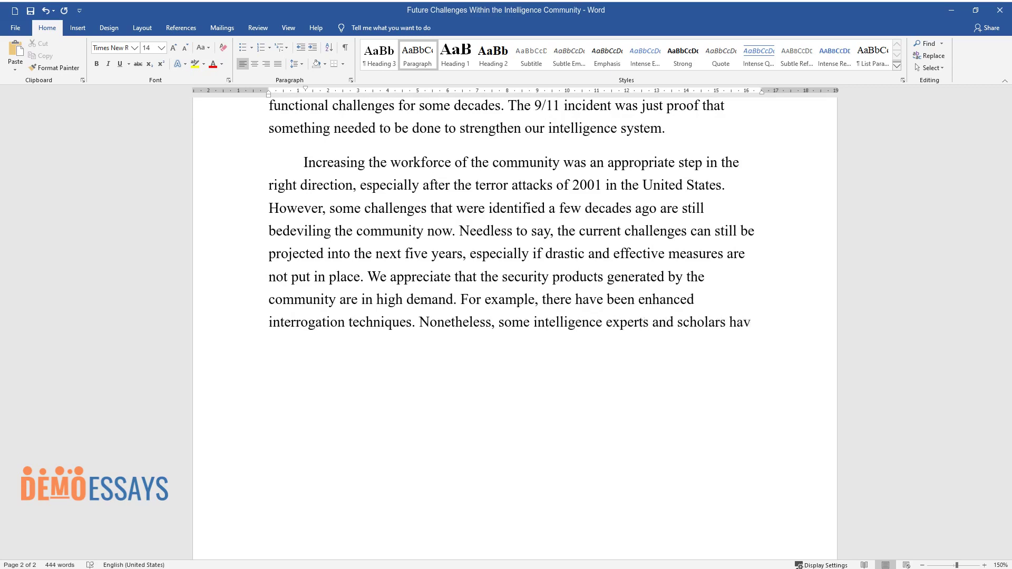
text(e dismissed several techniques us)
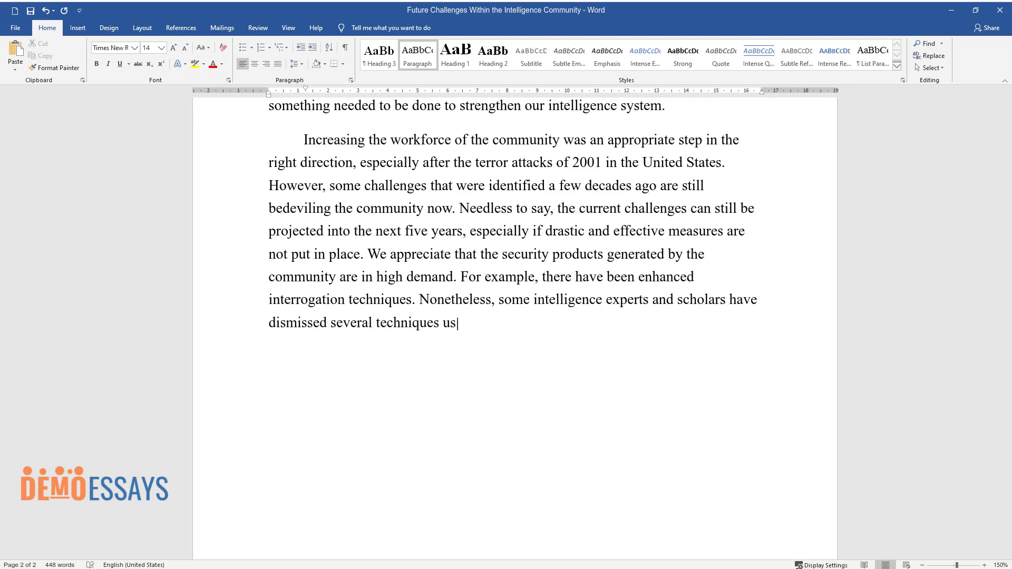
text(ed to interrogate suspects as larg)
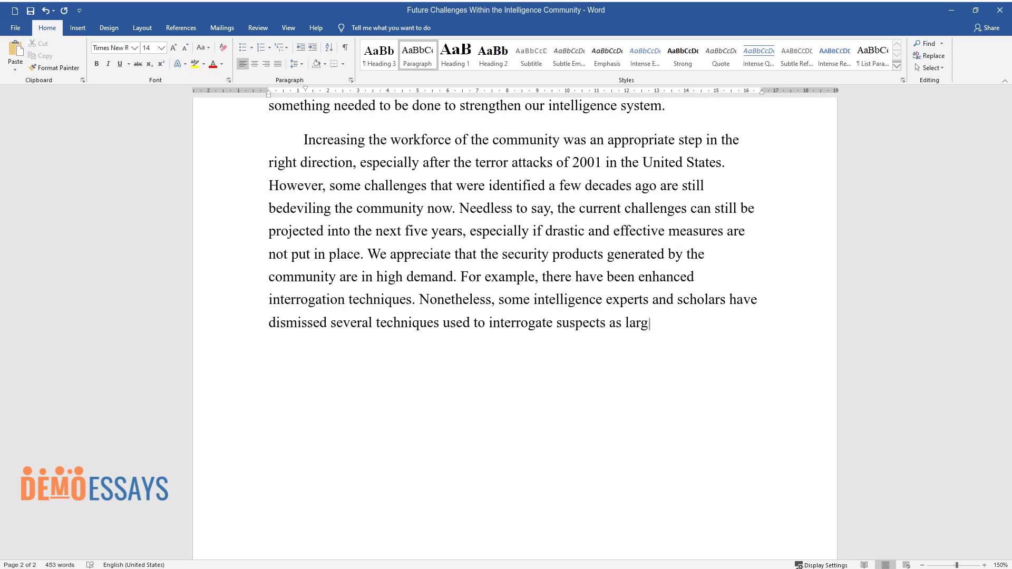
text(ely ineffective and a form of tor)
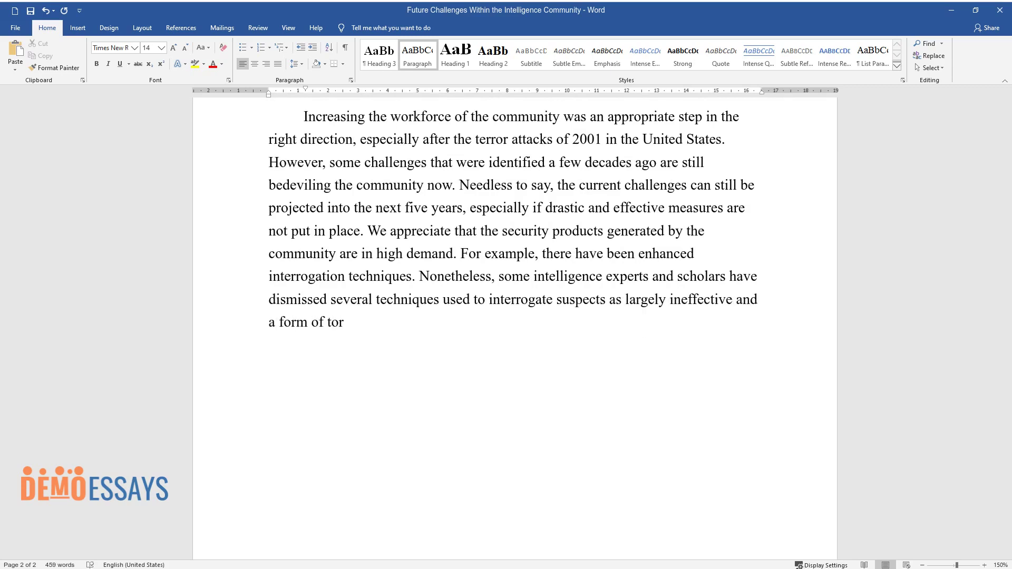
text(e community can )
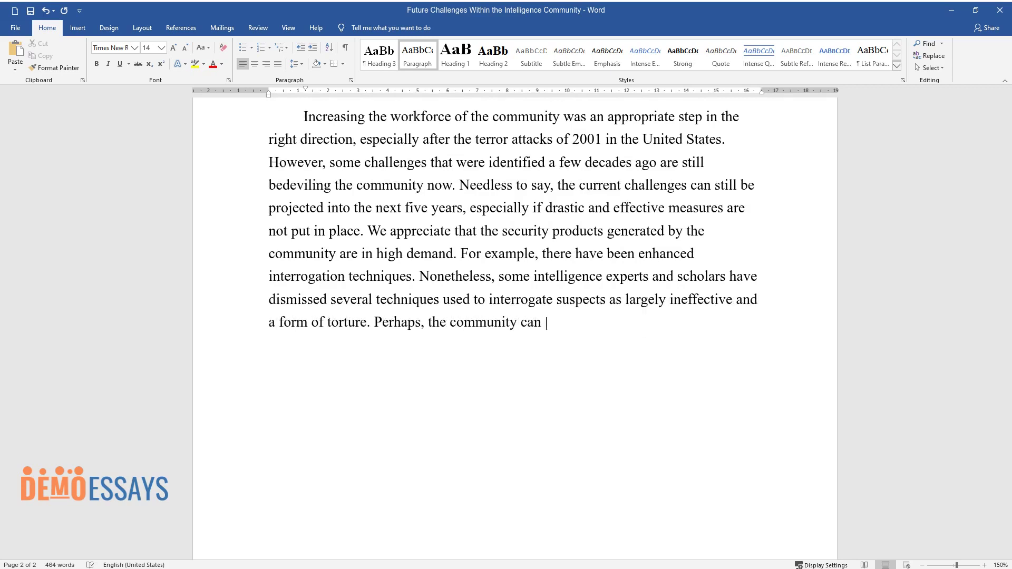
text(adopt better and more technologic)
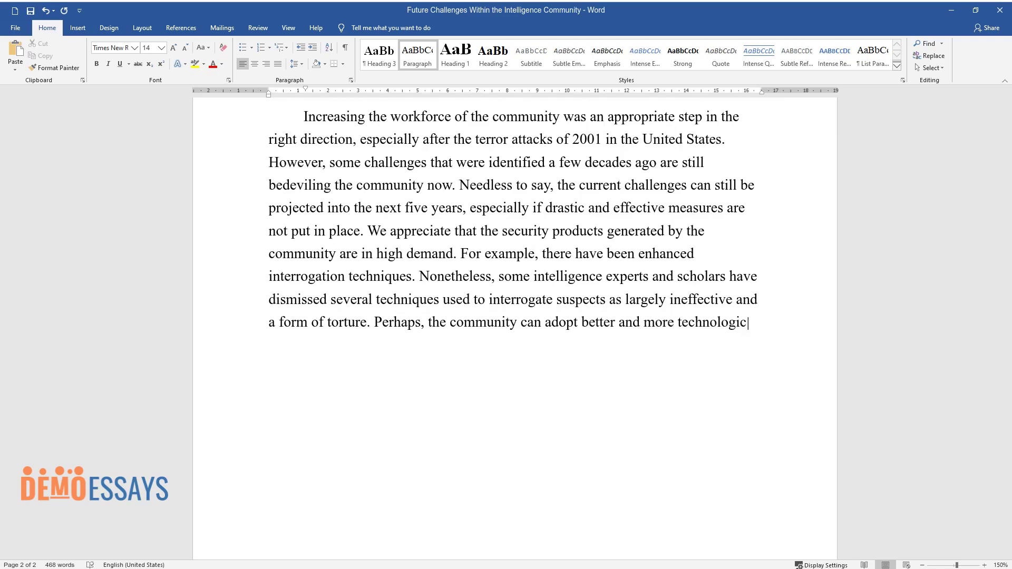
text(ally enhanced techniques. As it st)
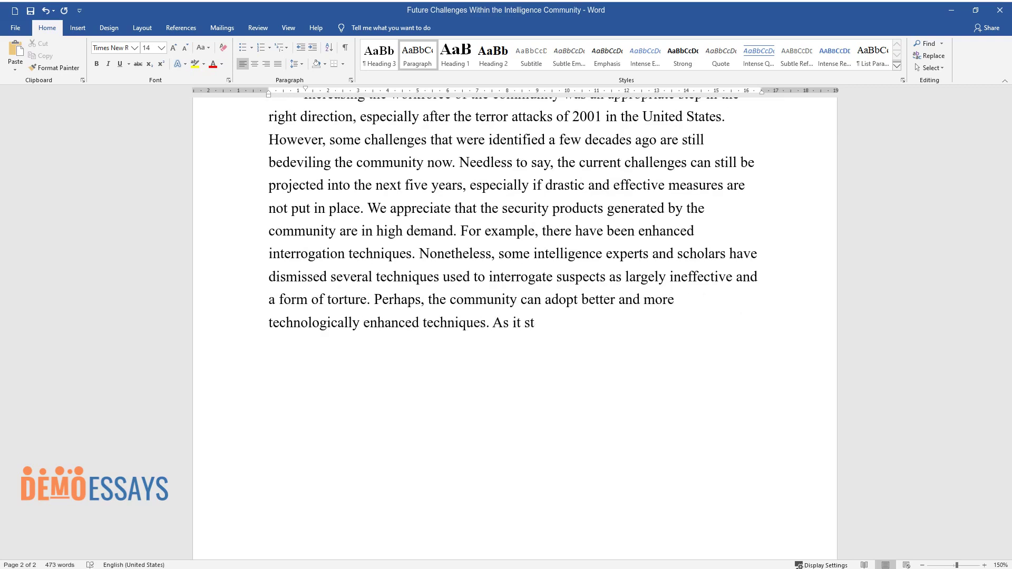
text(ands now, security threats have go)
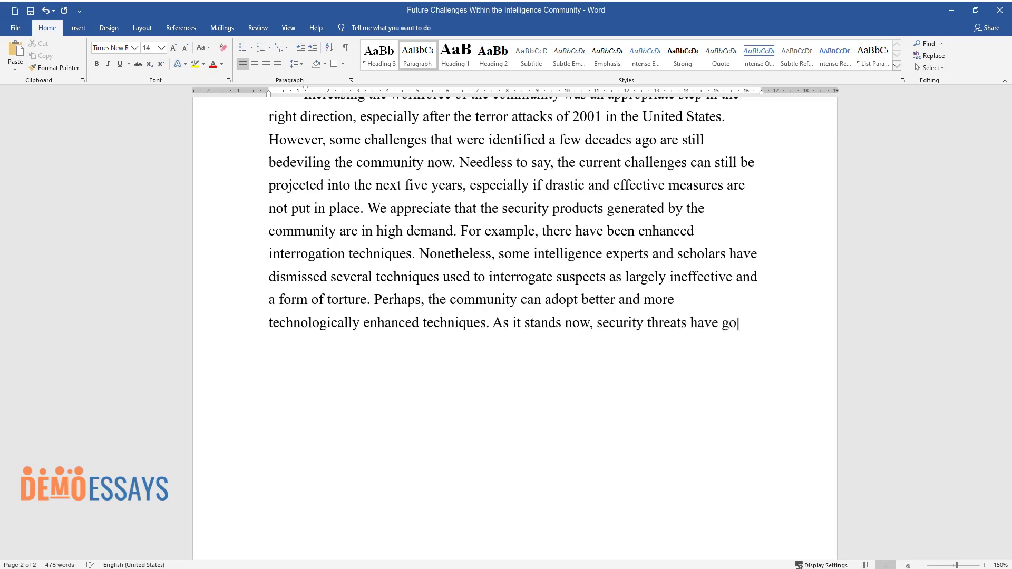
text(ne a notch higher and bec)
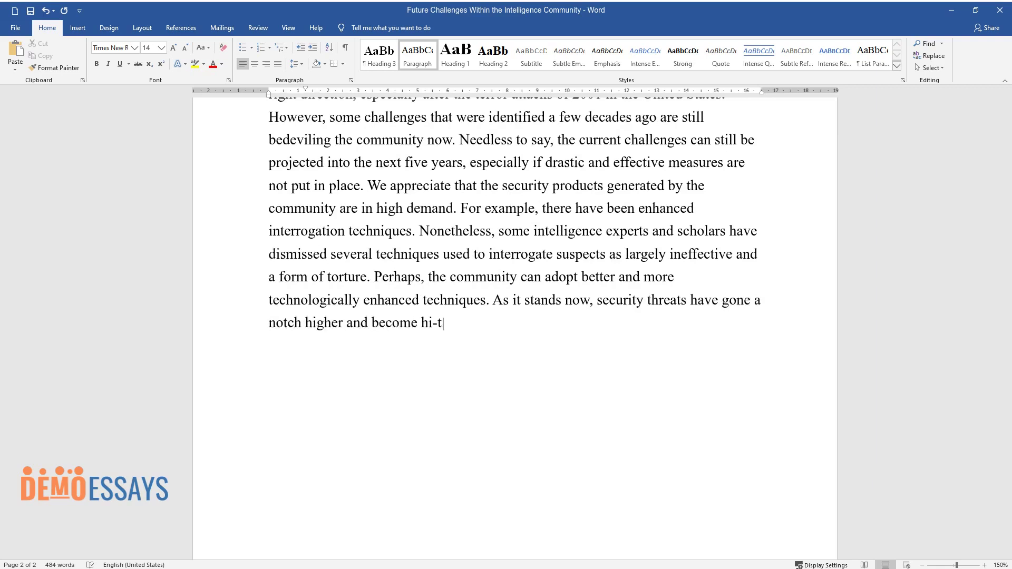
text(ech. Warner believes that "techn)
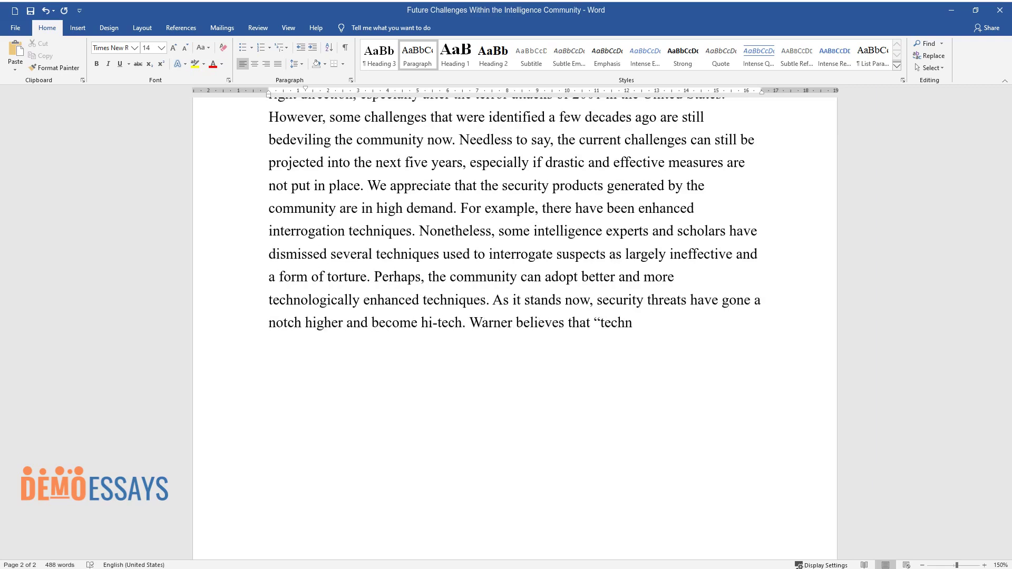
text(ology's impact on intellig)
text(ence has)
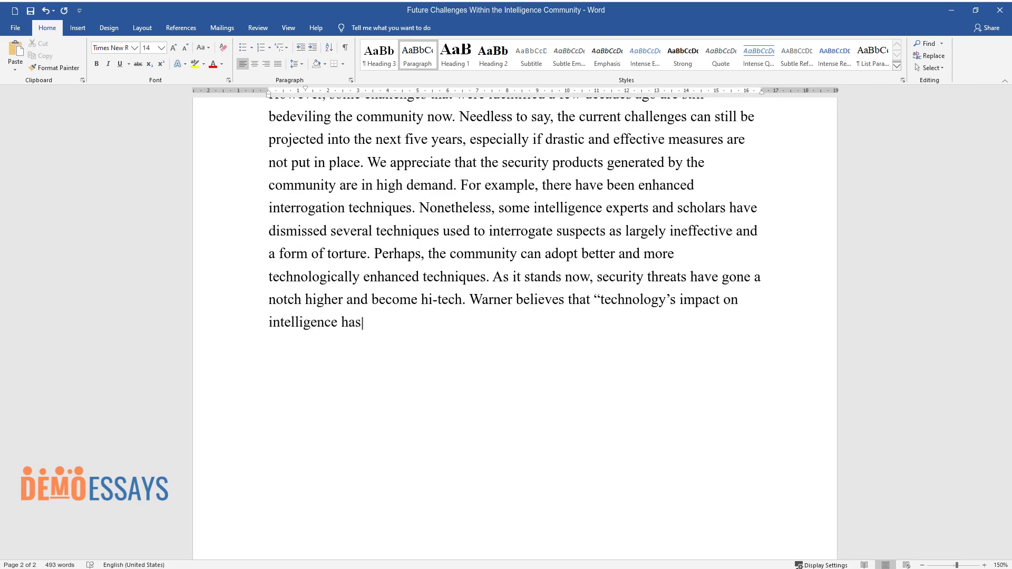
text( been incompletely examined.” If the latter is true, then the intel)
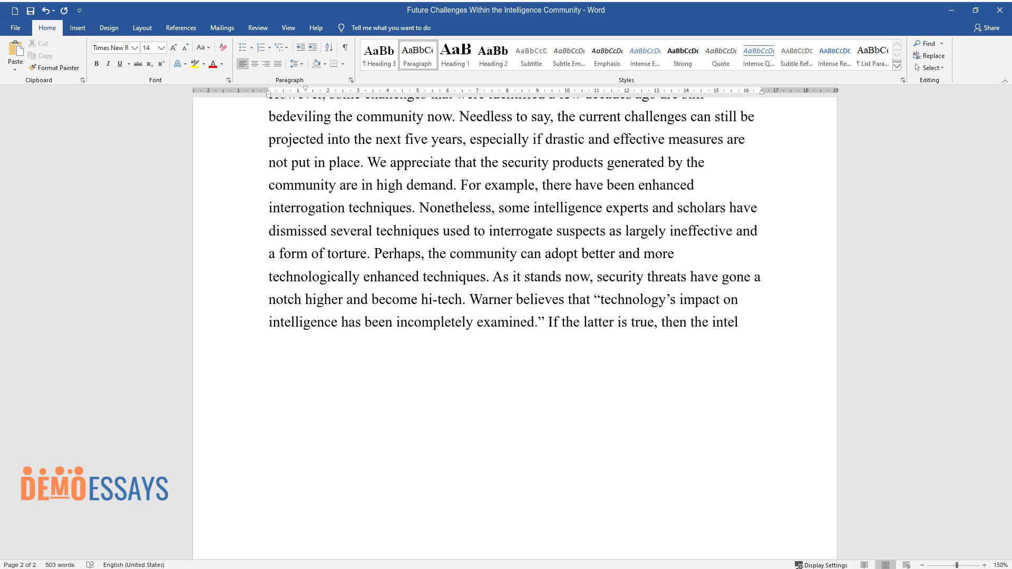
text(igence teams will still struggle)
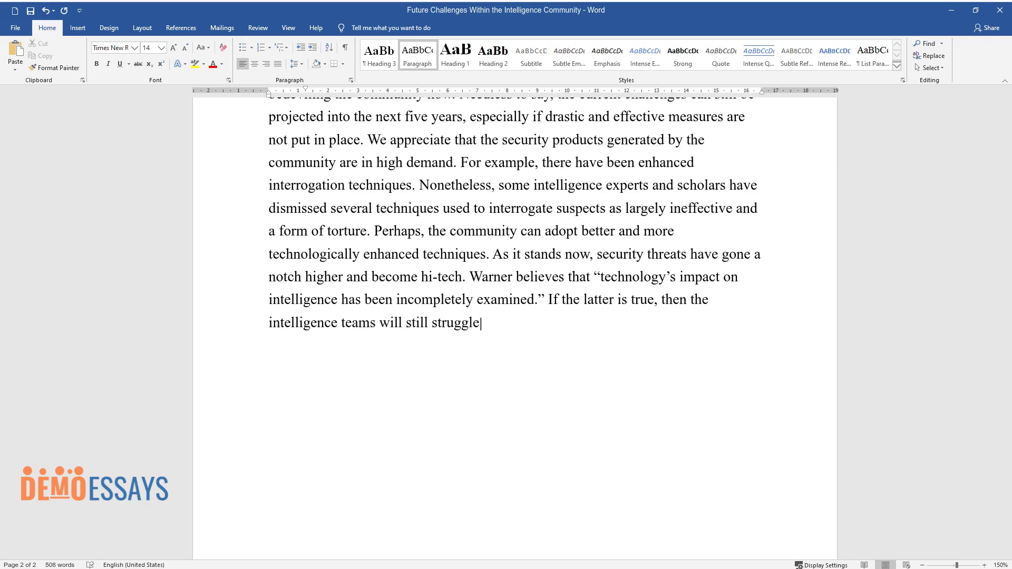
text( (in the next five years) with the)
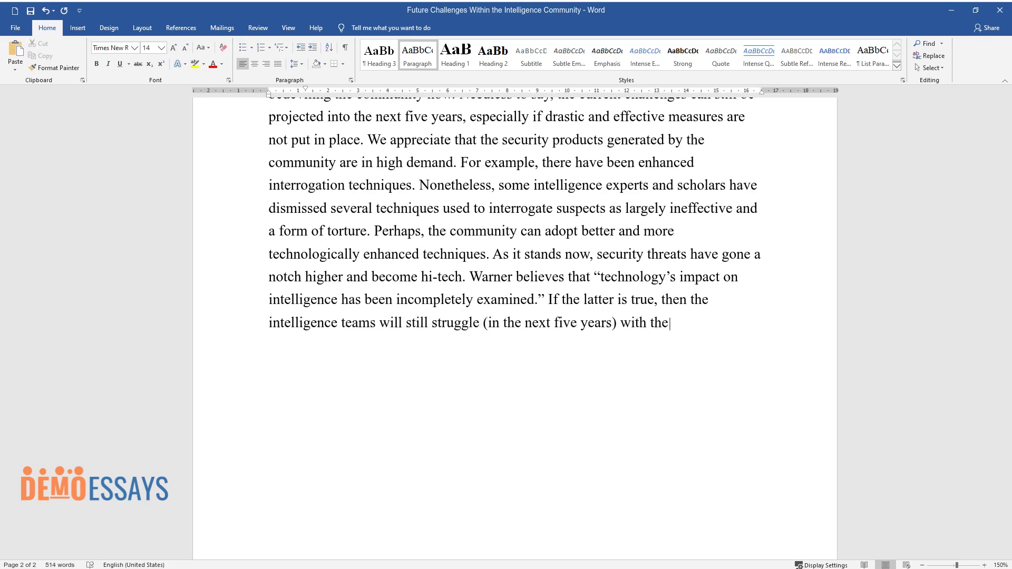
text(i)
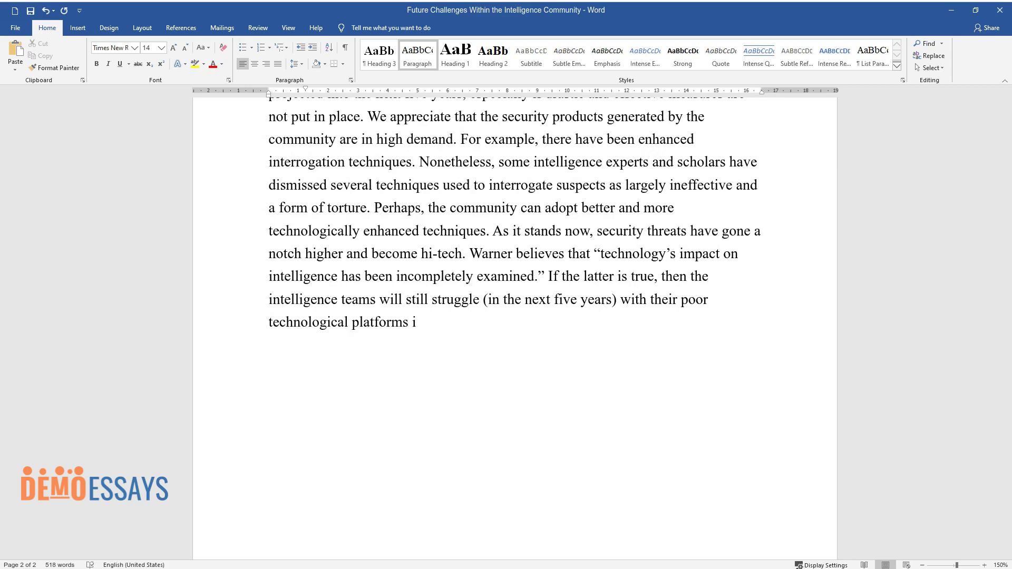
text(r poor technological platforms in managing security issues.)
Start a fourth paragraph: 'It is indeed true that the oversight structure of the Intelligence Community...'
key(Return)
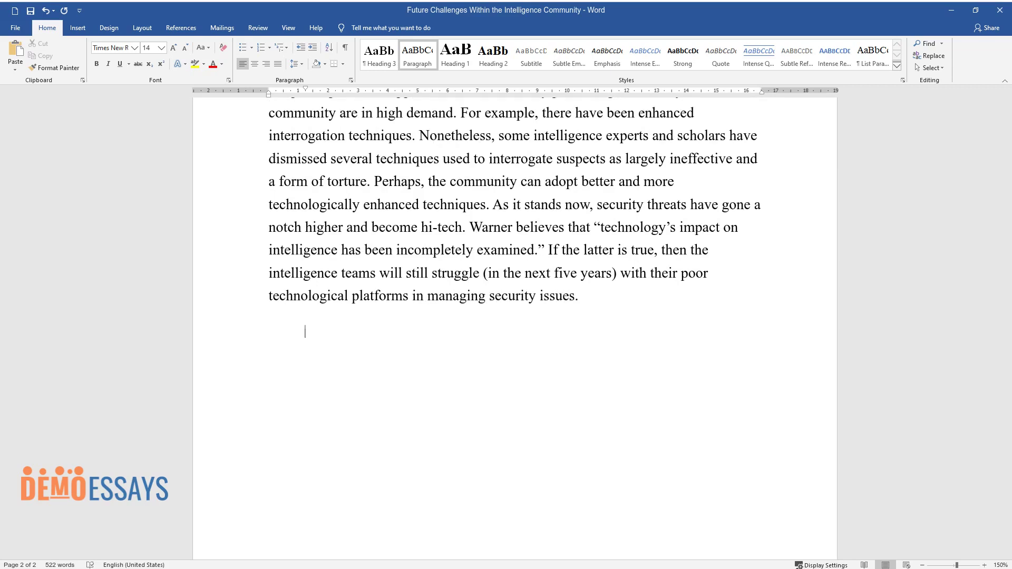
text(It is indeed true that t)
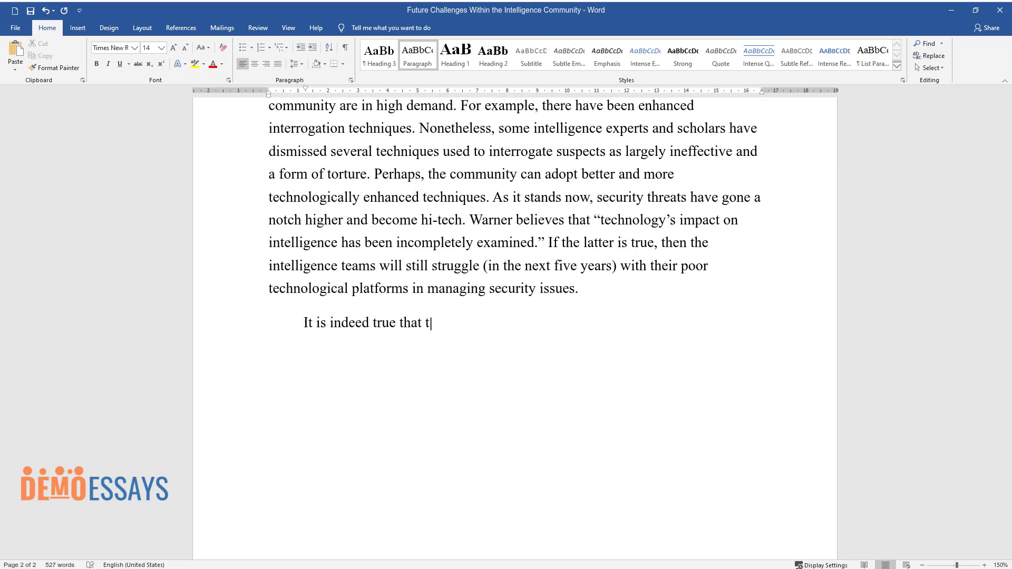
text(he oversight structure of the Intell)
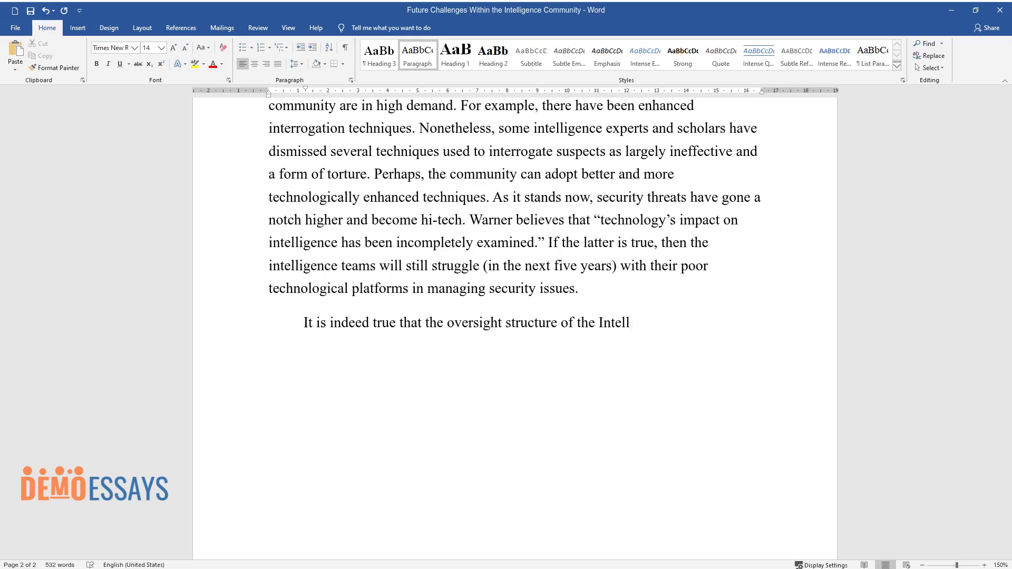
text(igence Community is relatively not )
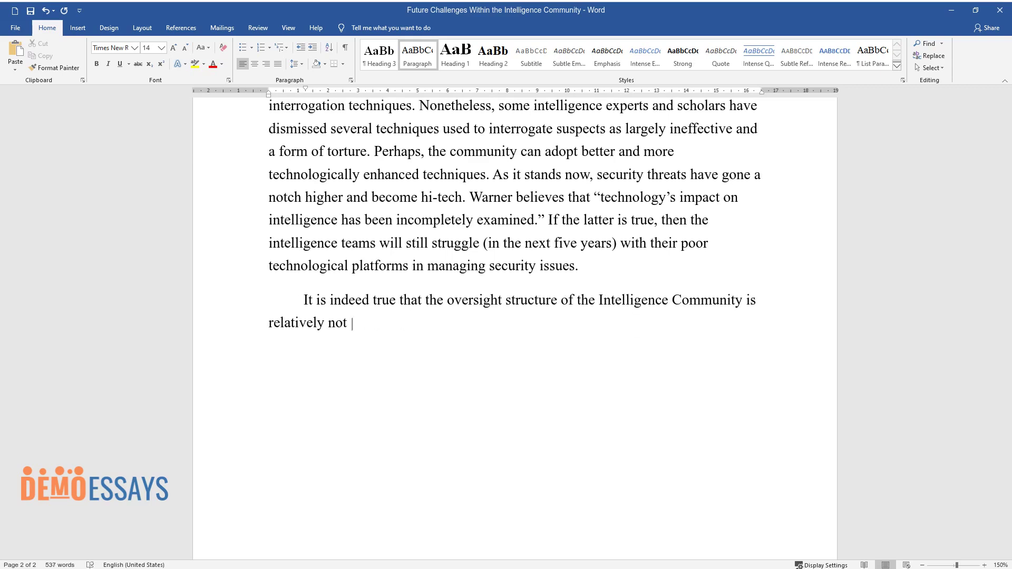
text(up to the task. Why should private c)
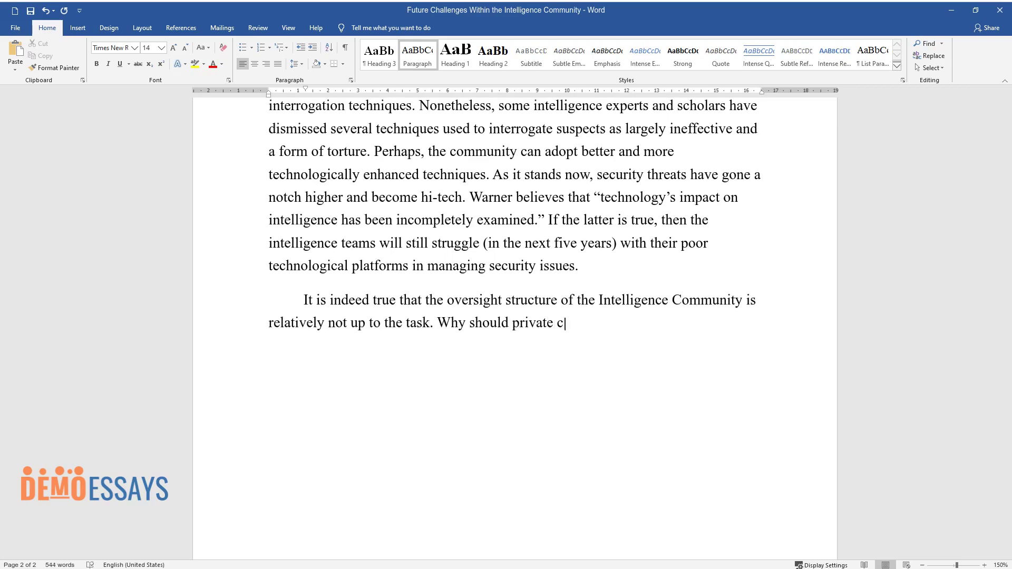
text(ontracting lead to failures when the)
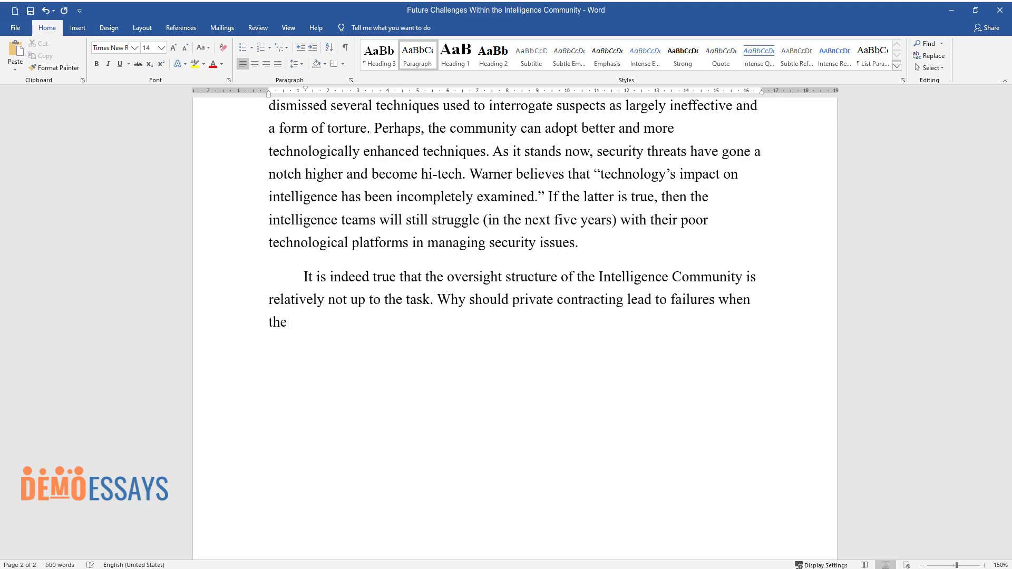
text( public and private partnership is g)
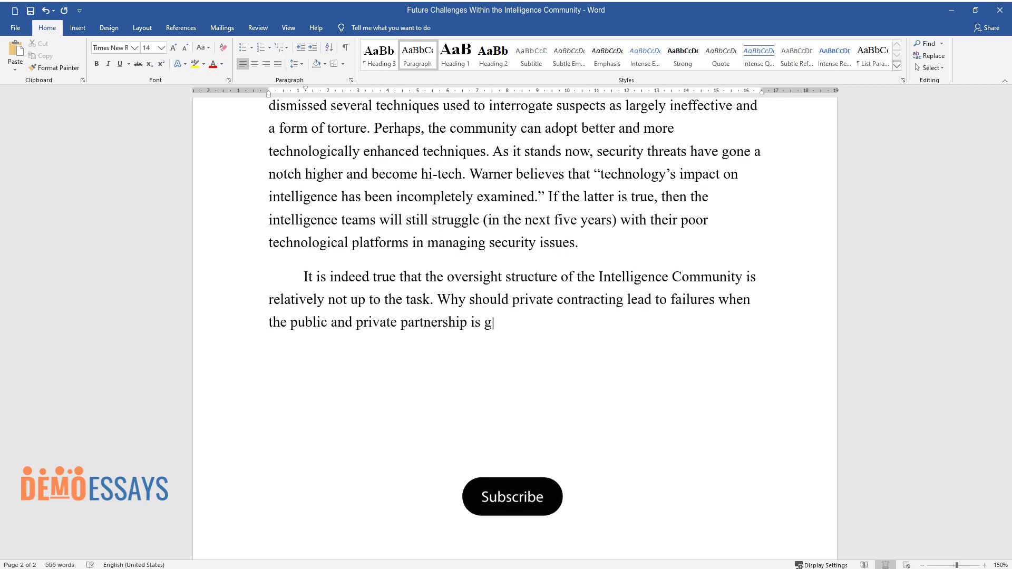
text(reatly needed? Within the next five)
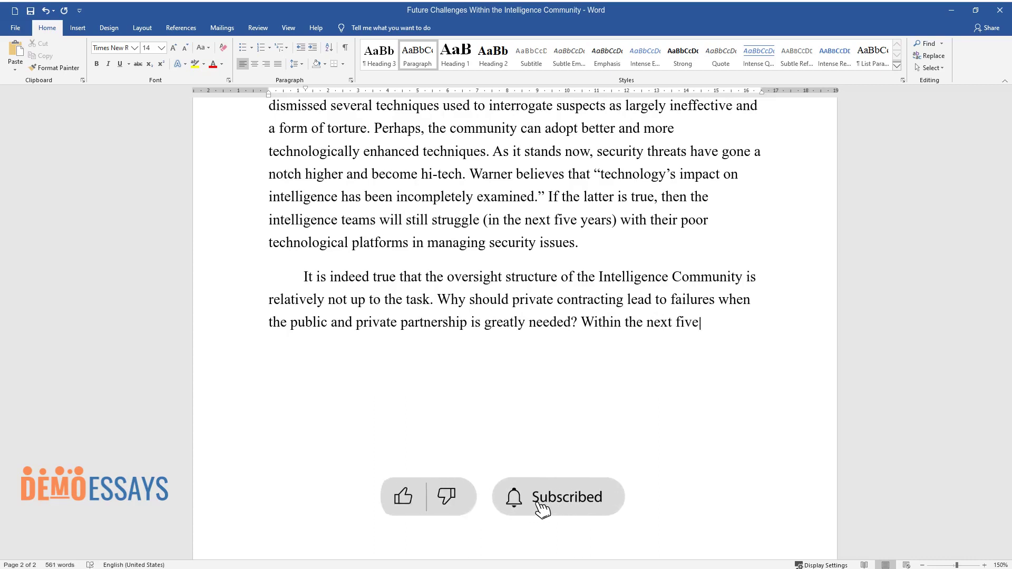
text( years, a poor oversight structure w)
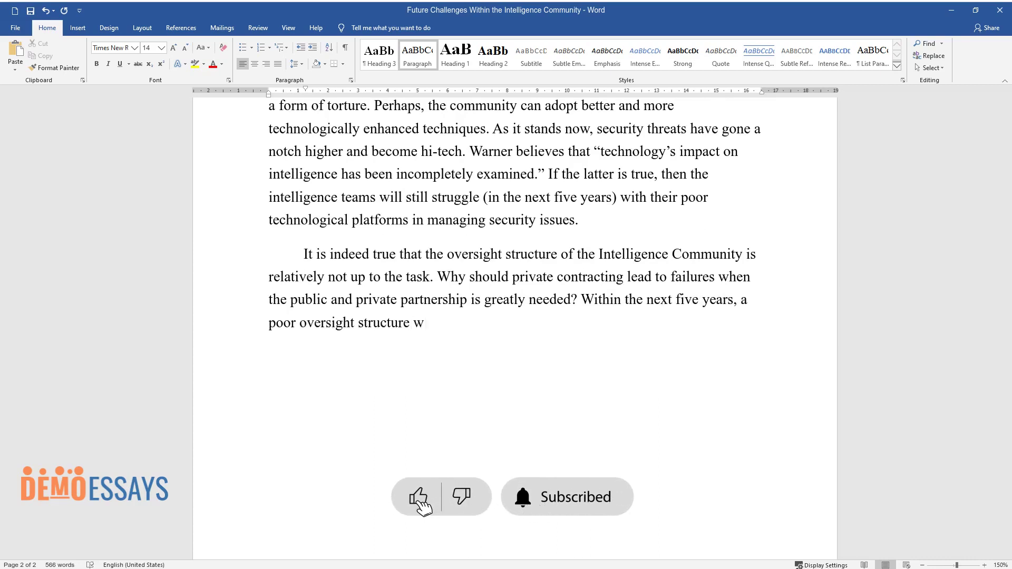
text(ill still be a major setback in the )
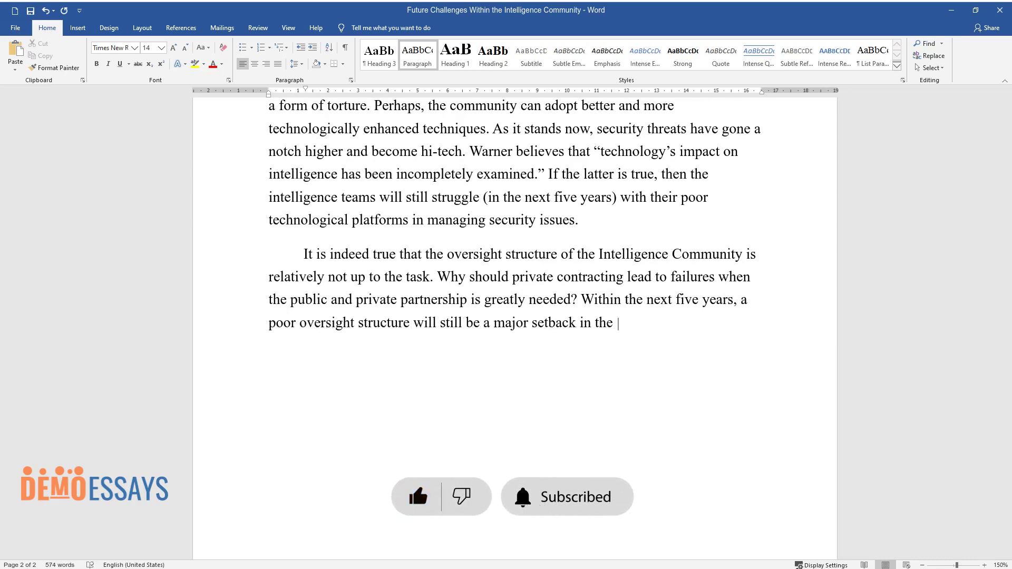
text(operations of the Intelligence Community.)
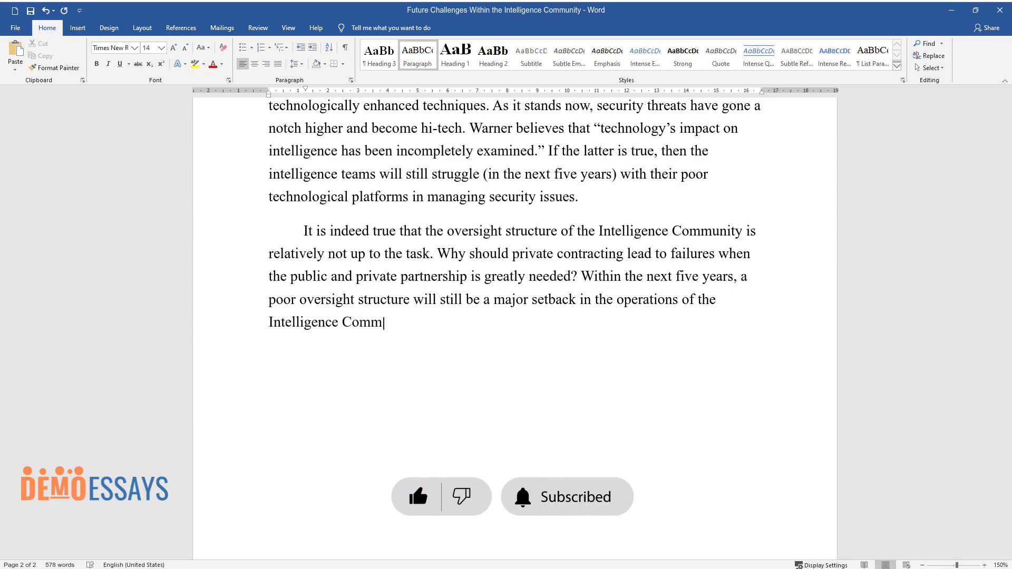